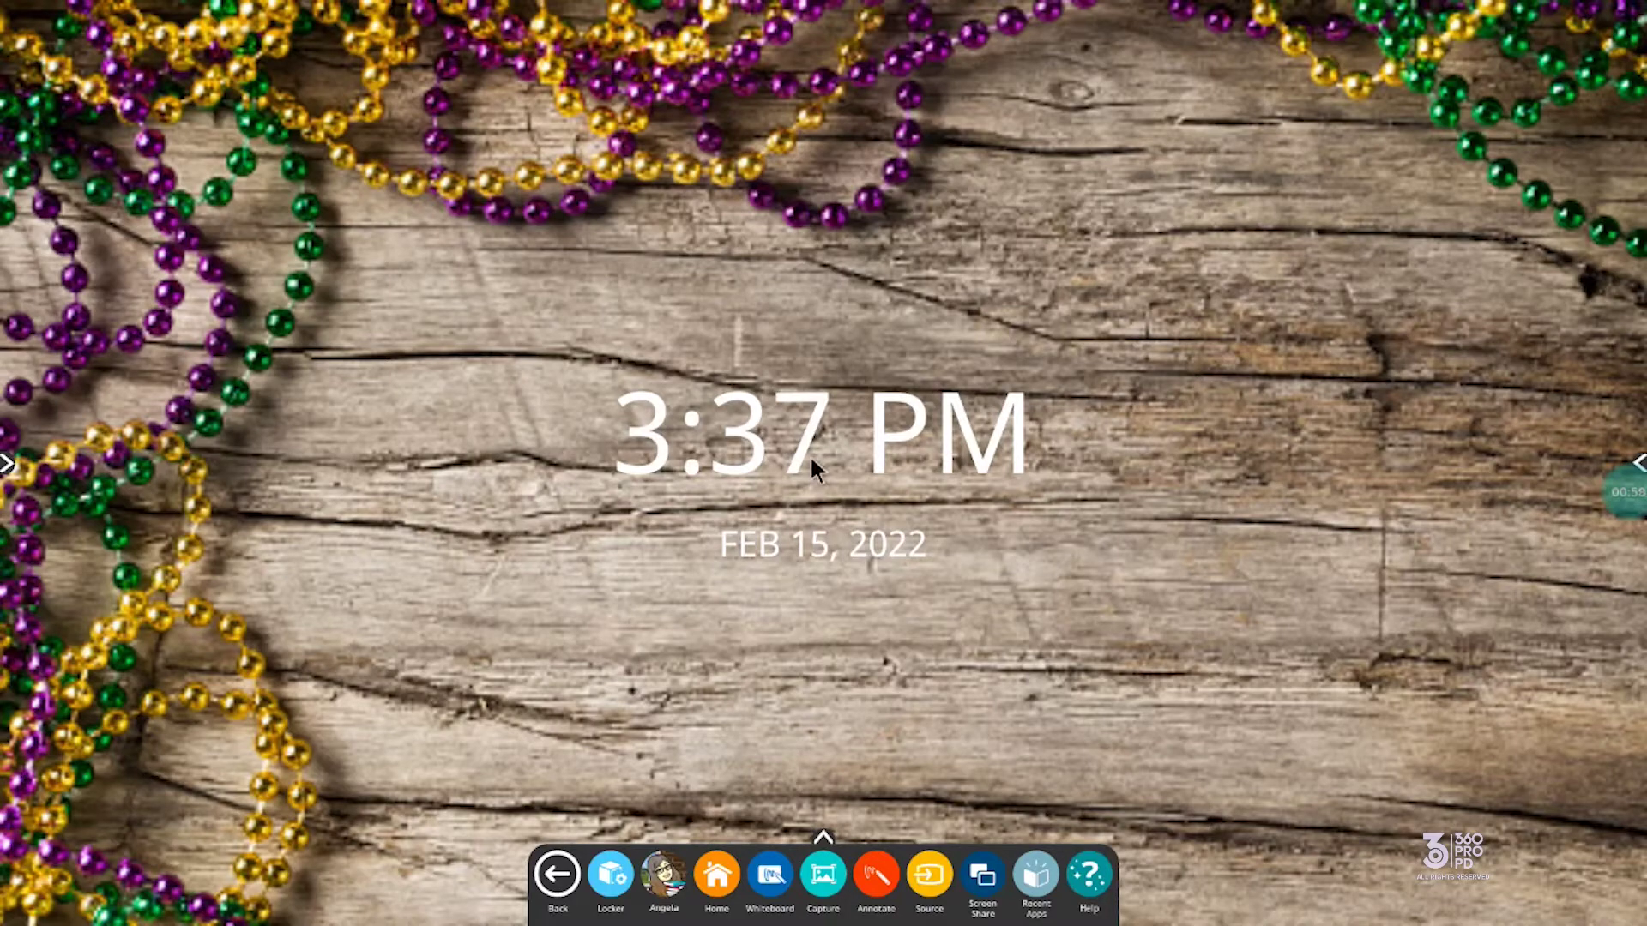
Open the whiteboard and review the coordinating conjunctions lesson, including the FANBOYS diagram and the example-sentence chart
click(769, 901)
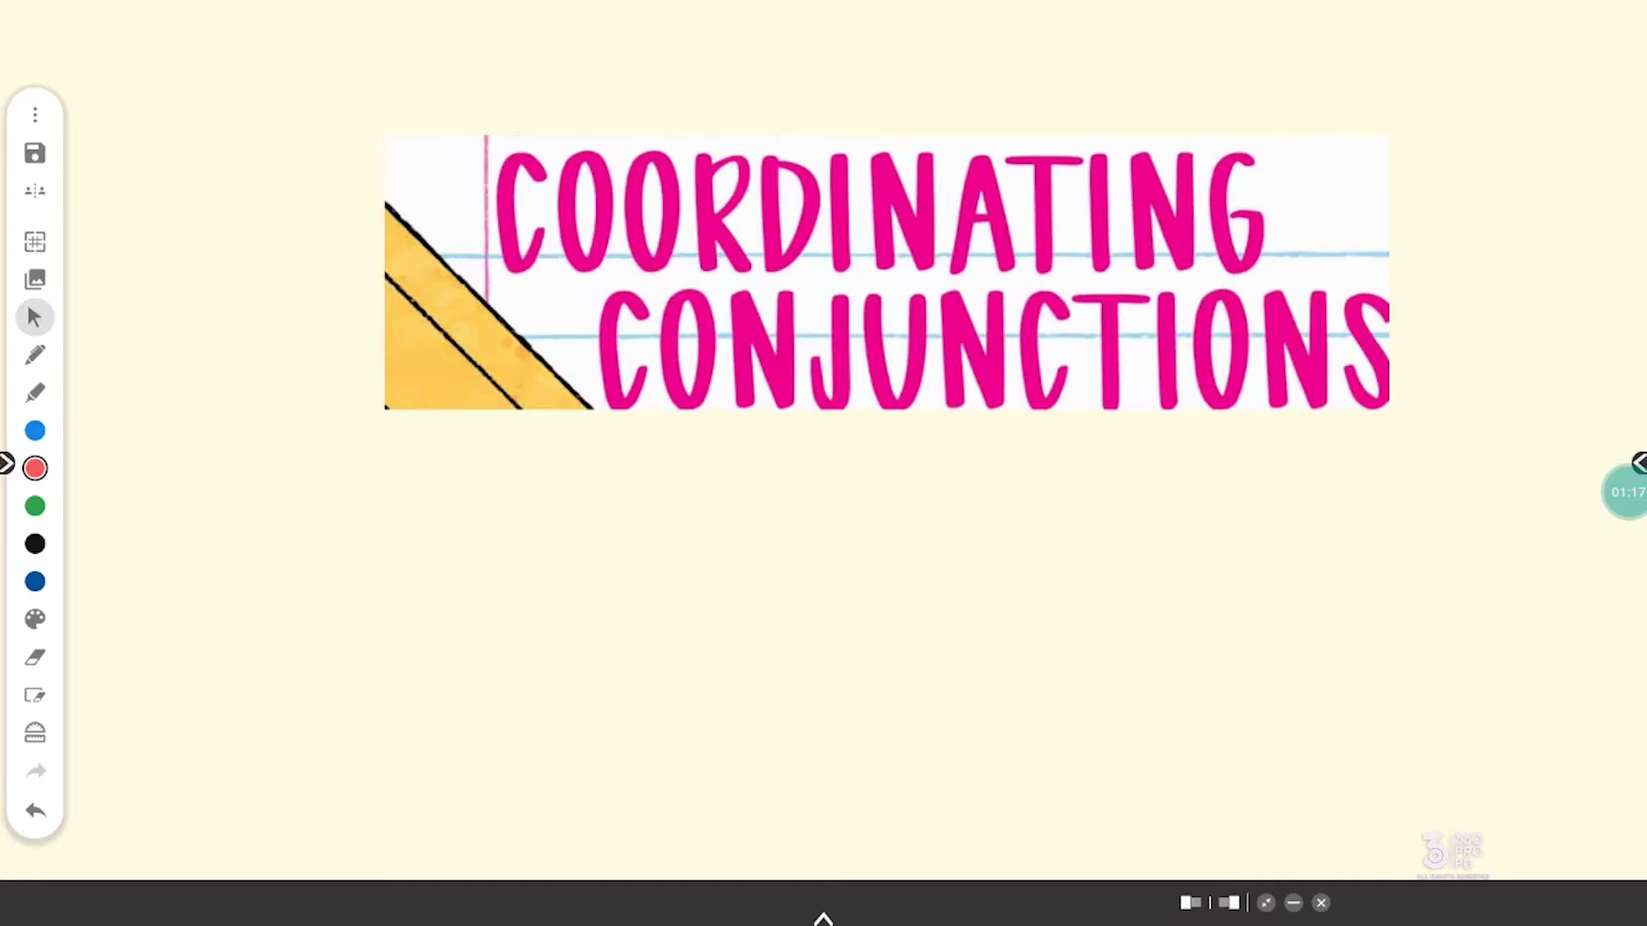
drag(686, 515, 1047, 839)
drag(600, 514, 302, 260)
drag(944, 344, 1307, 691)
drag(686, 343, 1026, 668)
drag(824, 343, 884, 624)
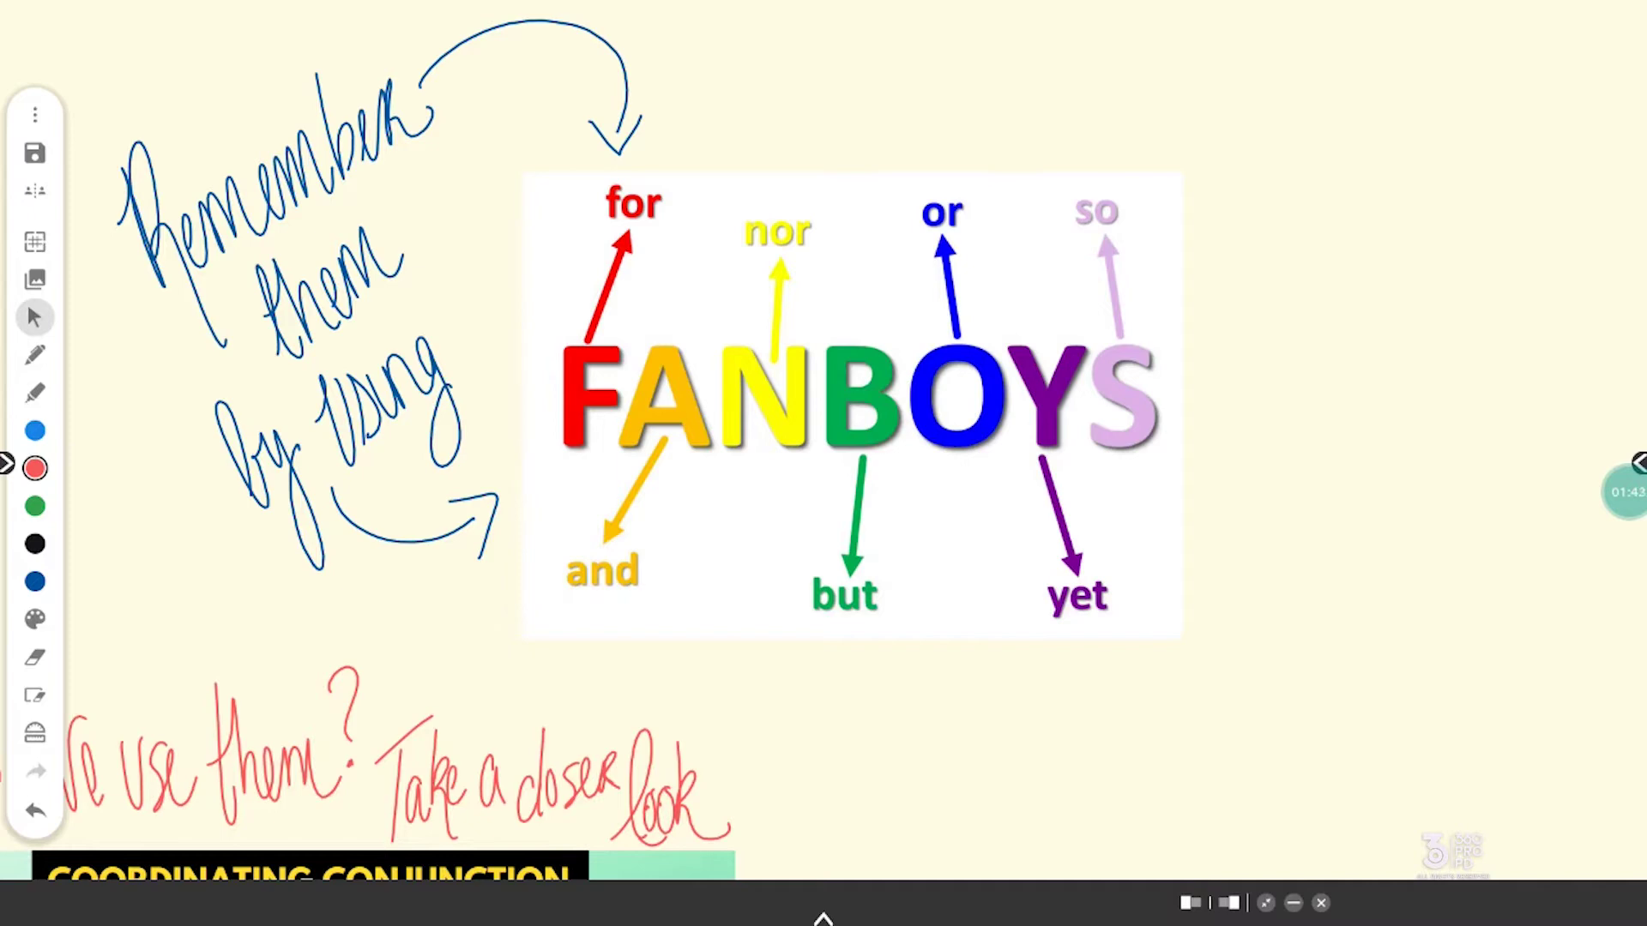
drag(944, 729, 1130, 117)
drag(943, 515, 1076, 519)
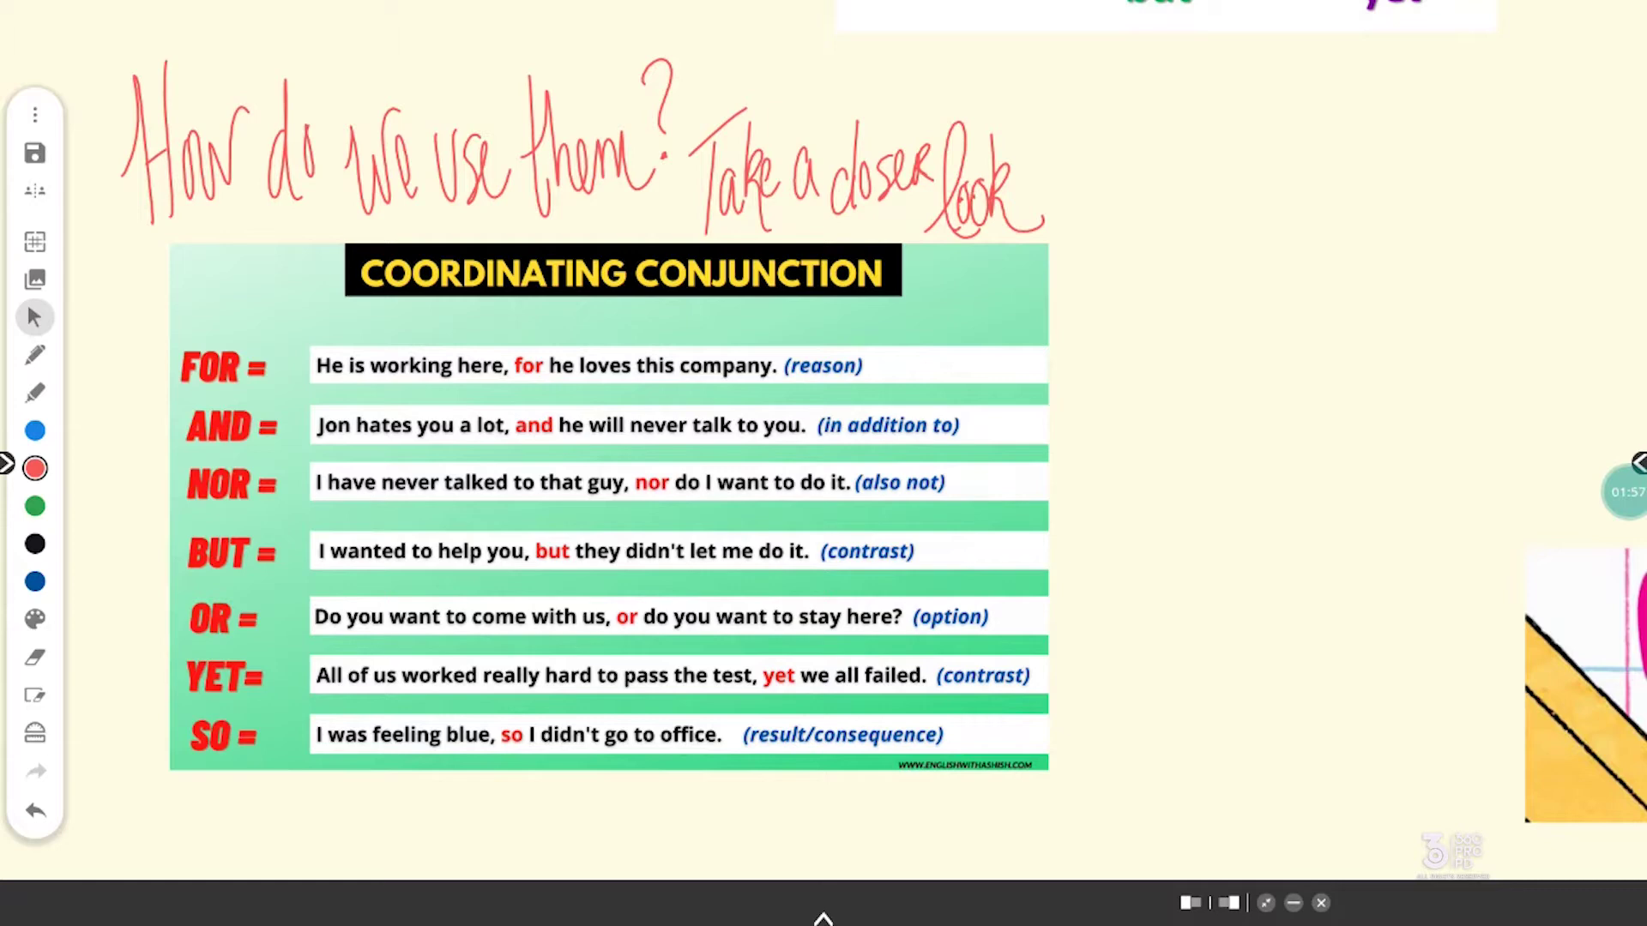
drag(1244, 601, 711, 570)
scroll(823, 411, right, 7)
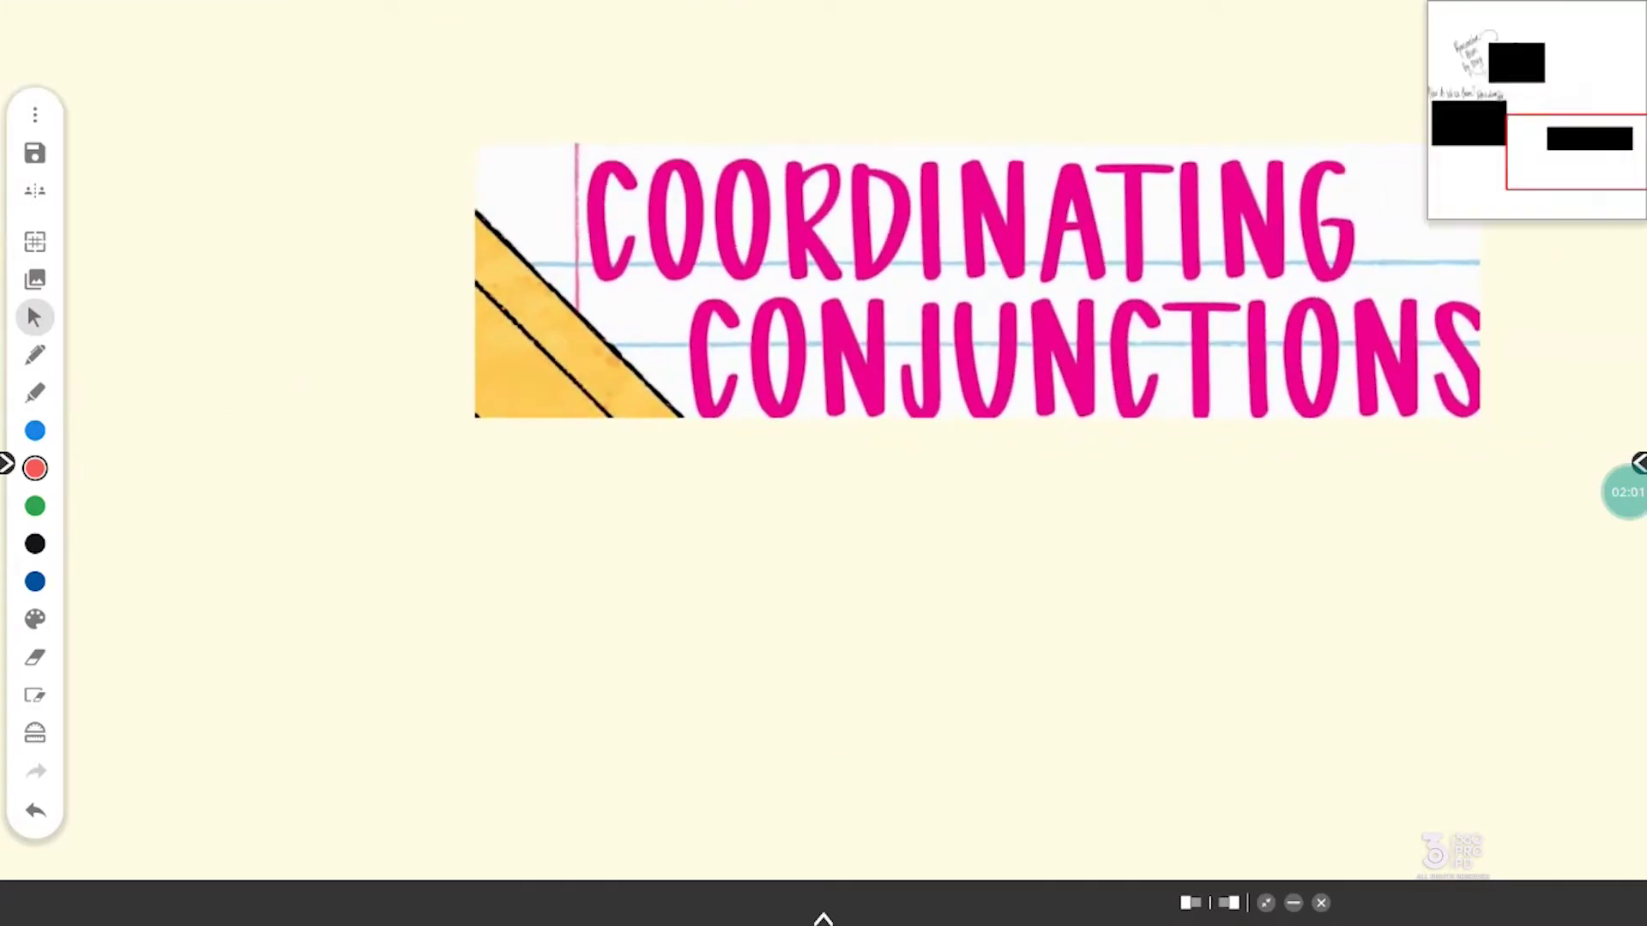
scroll(823, 412, right, 2)
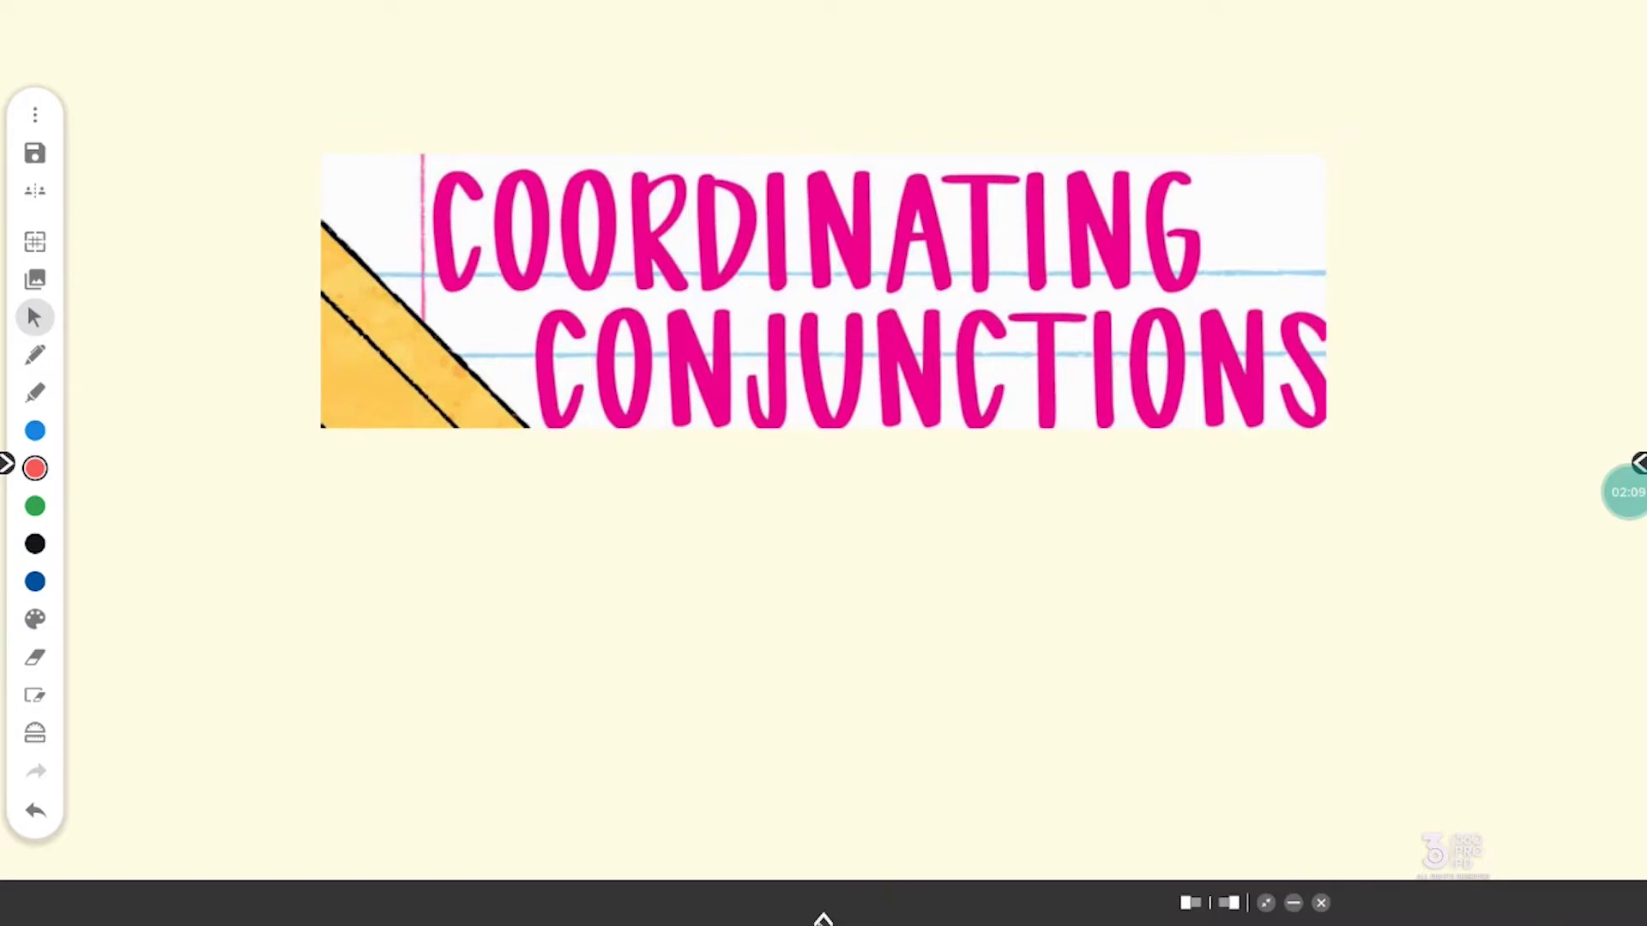
Switch to Chromium and bring up the Coordinating Conjunctions worksheet image from the worksheet search
click(823, 919)
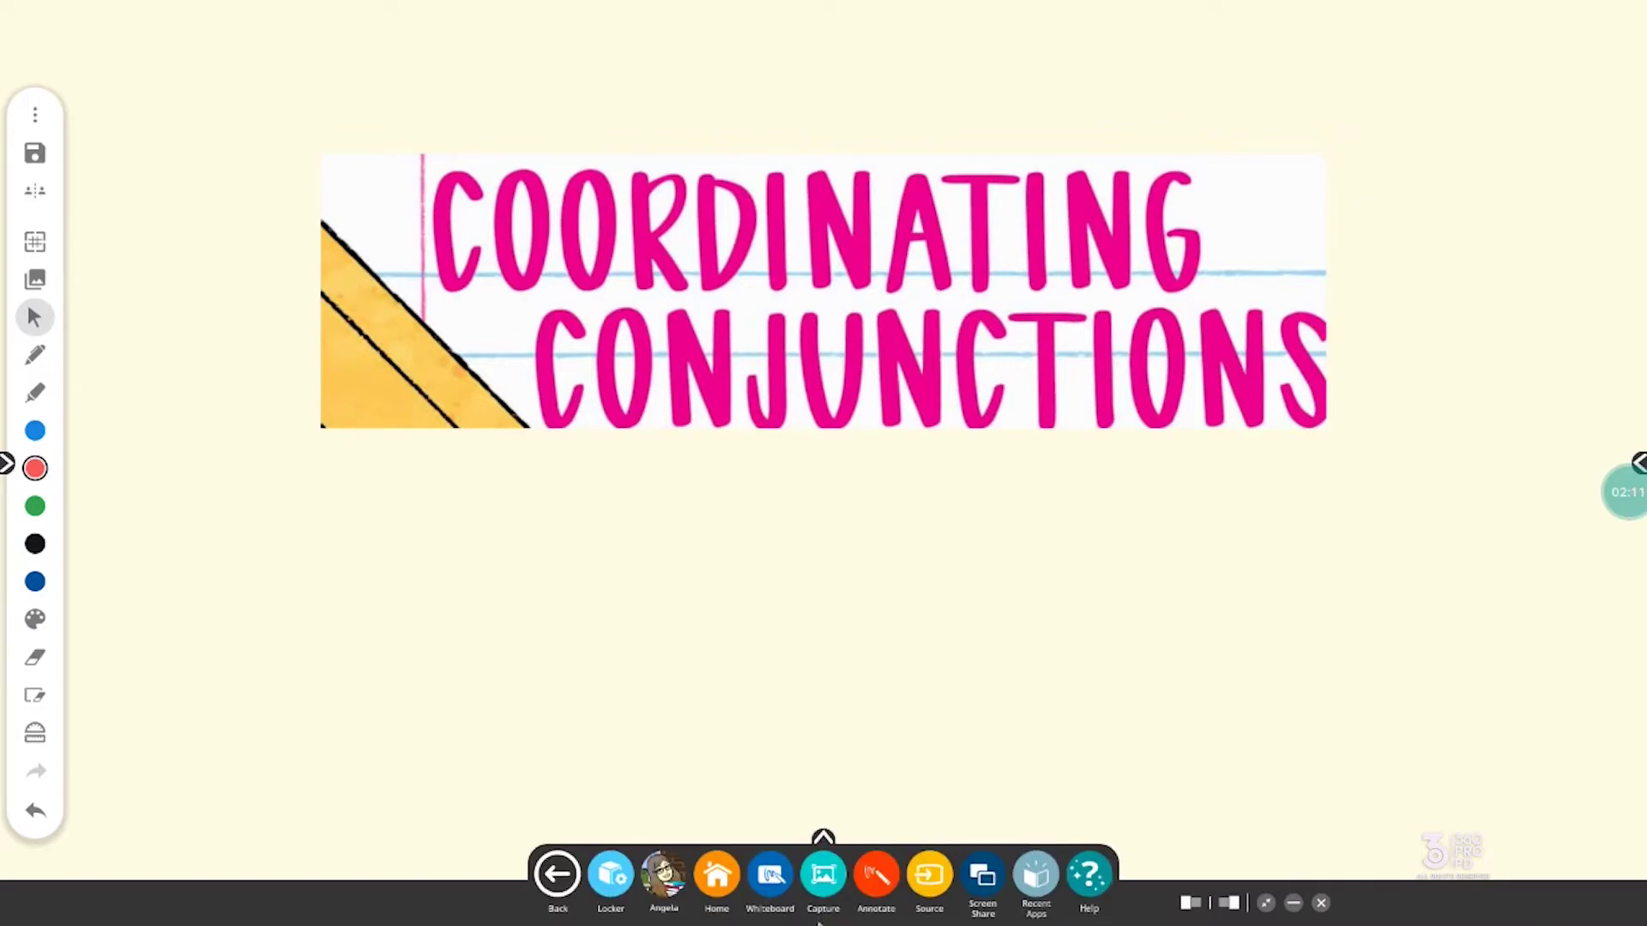
click(1046, 881)
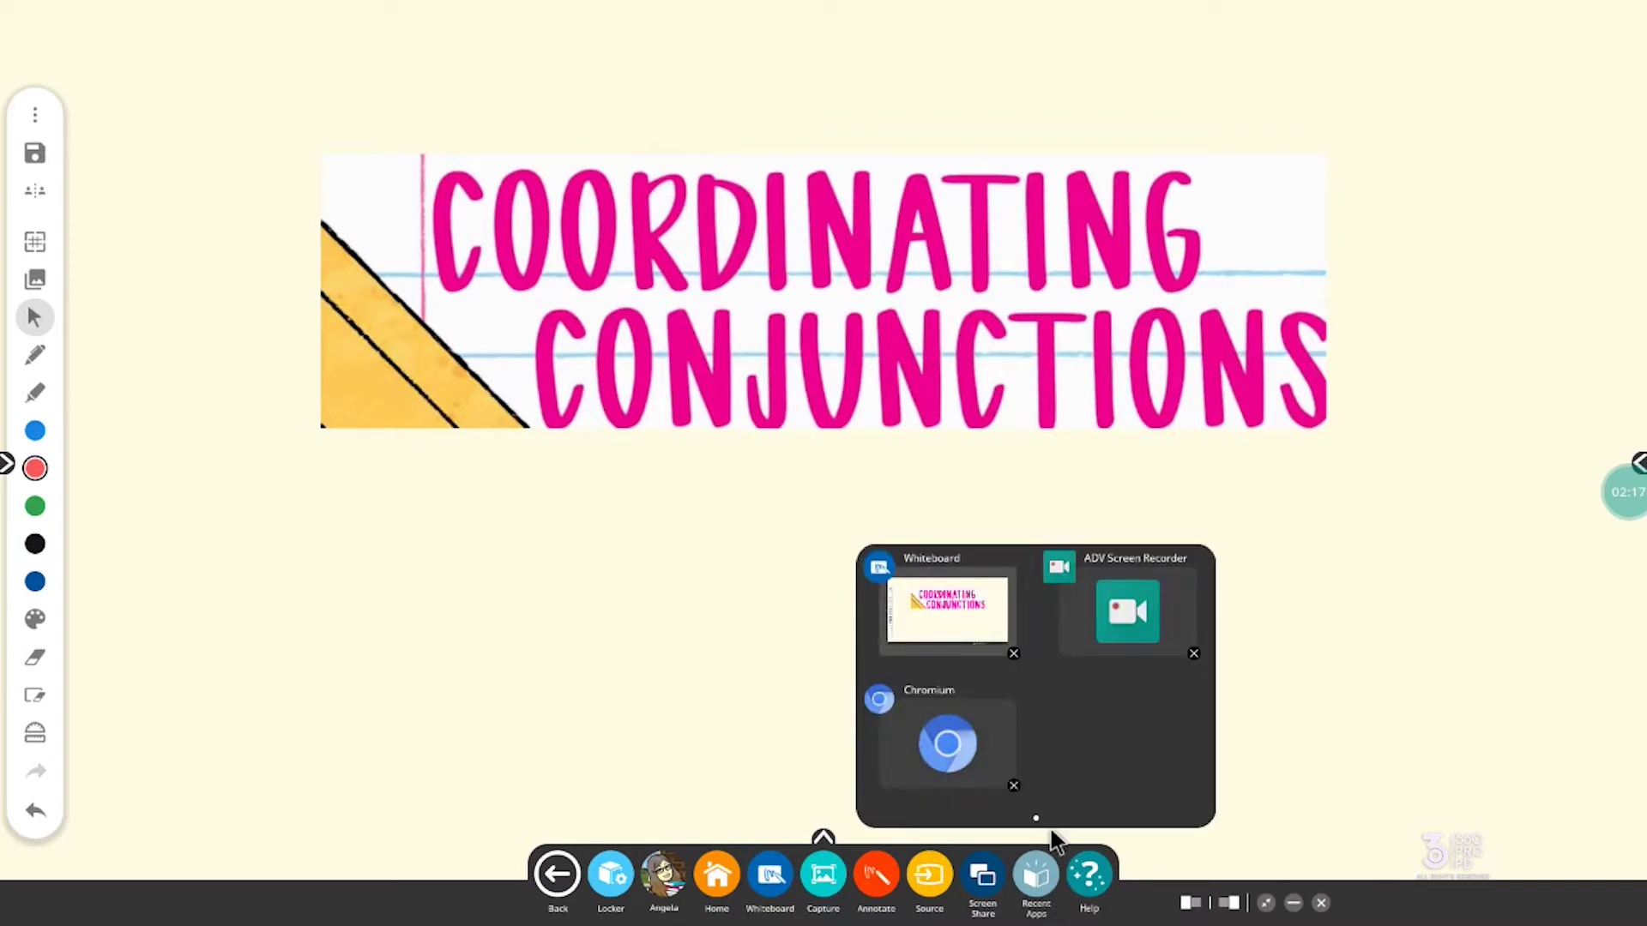
click(924, 713)
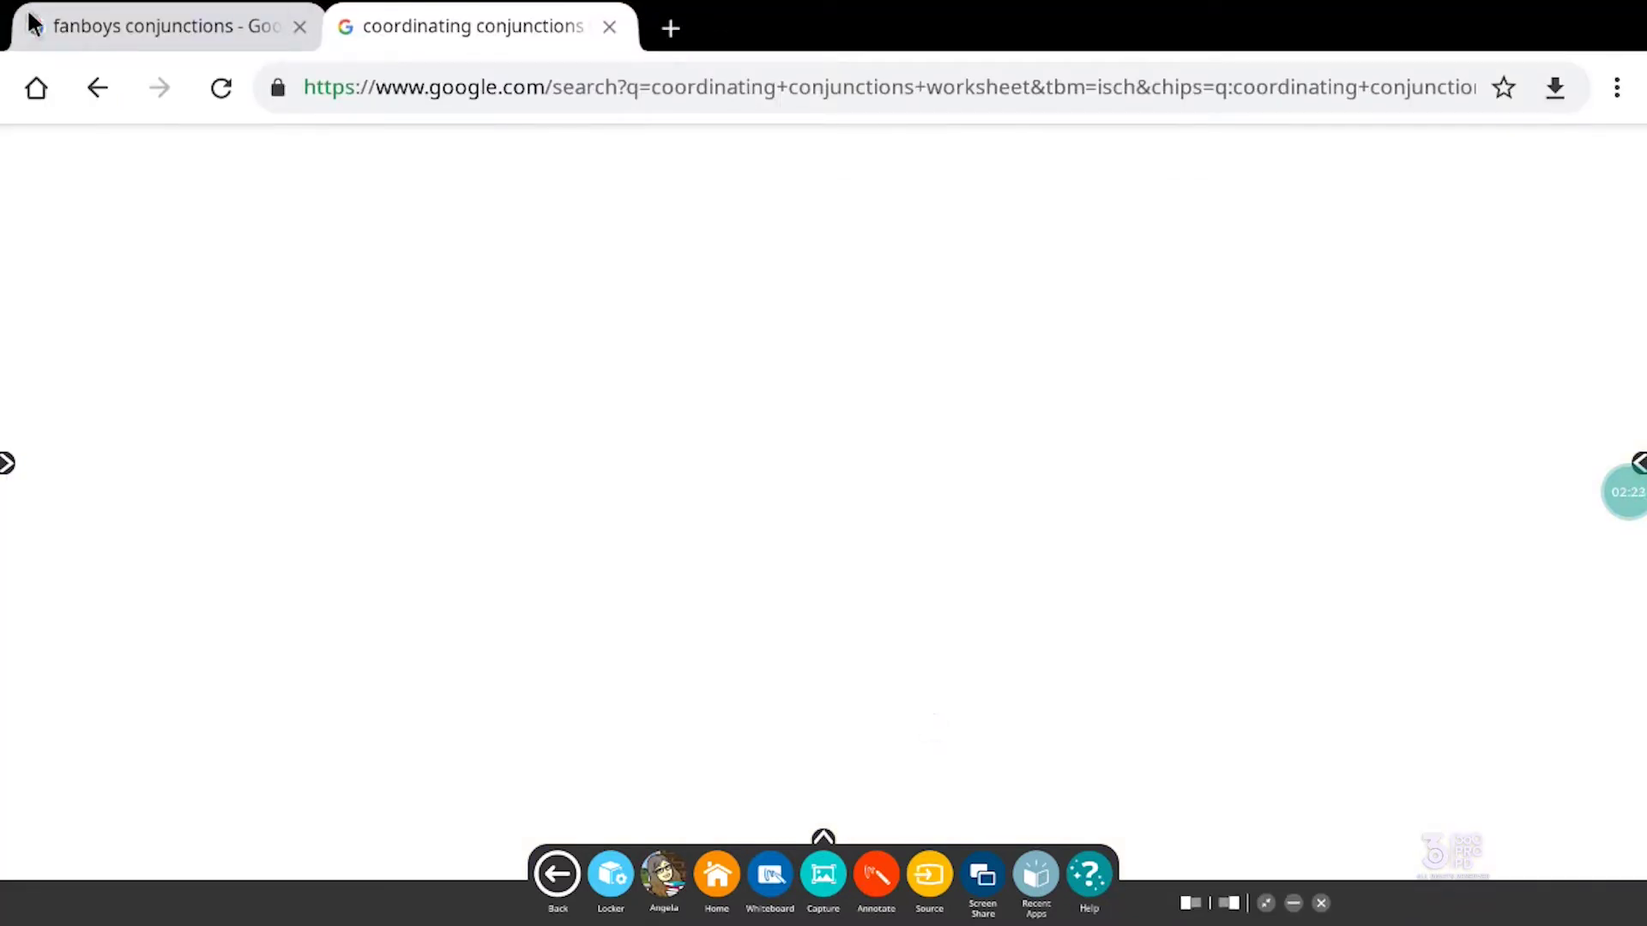
click(74, 26)
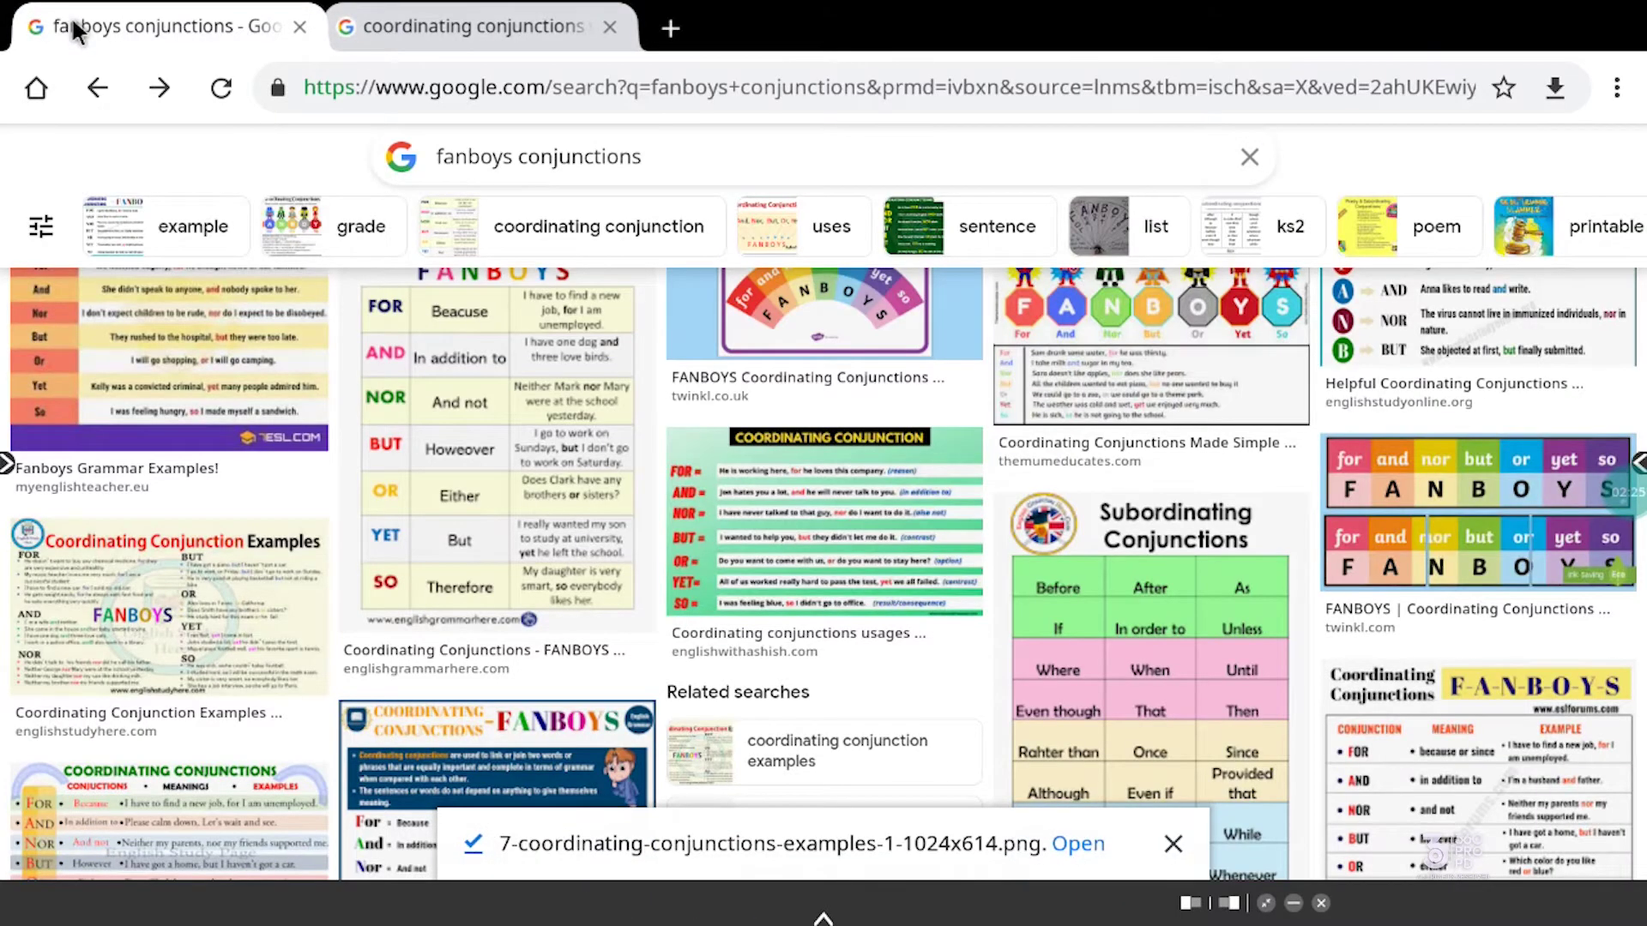
click(395, 24)
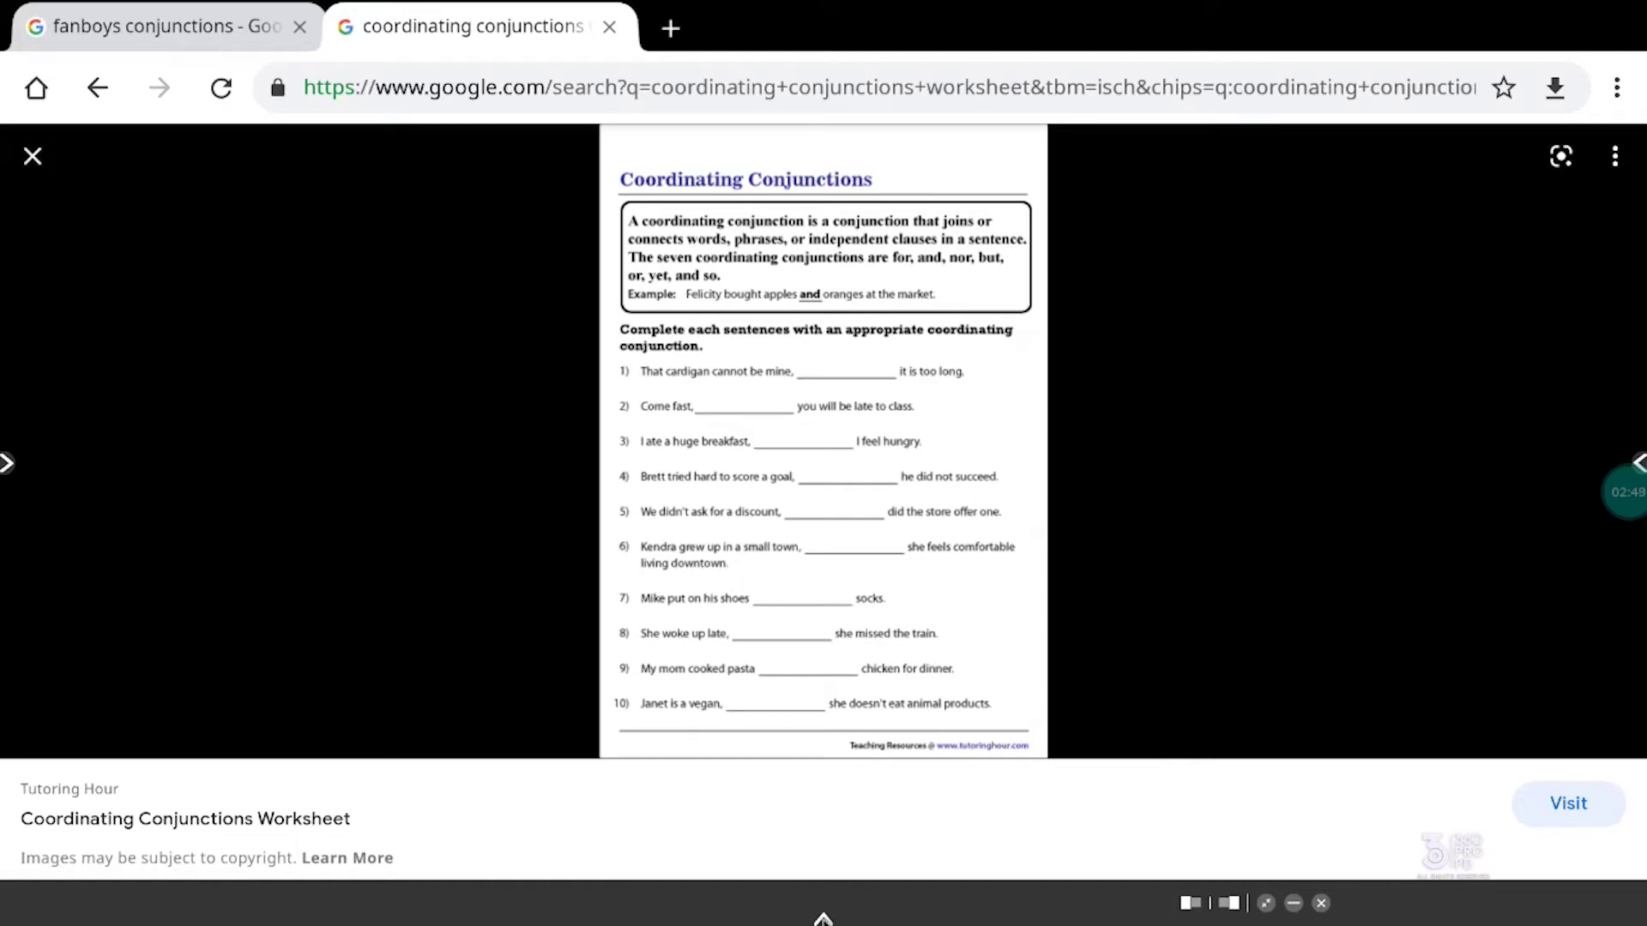
Capture the screen cropped to the worksheet's title and definition box, and place it on the whiteboard
click(823, 919)
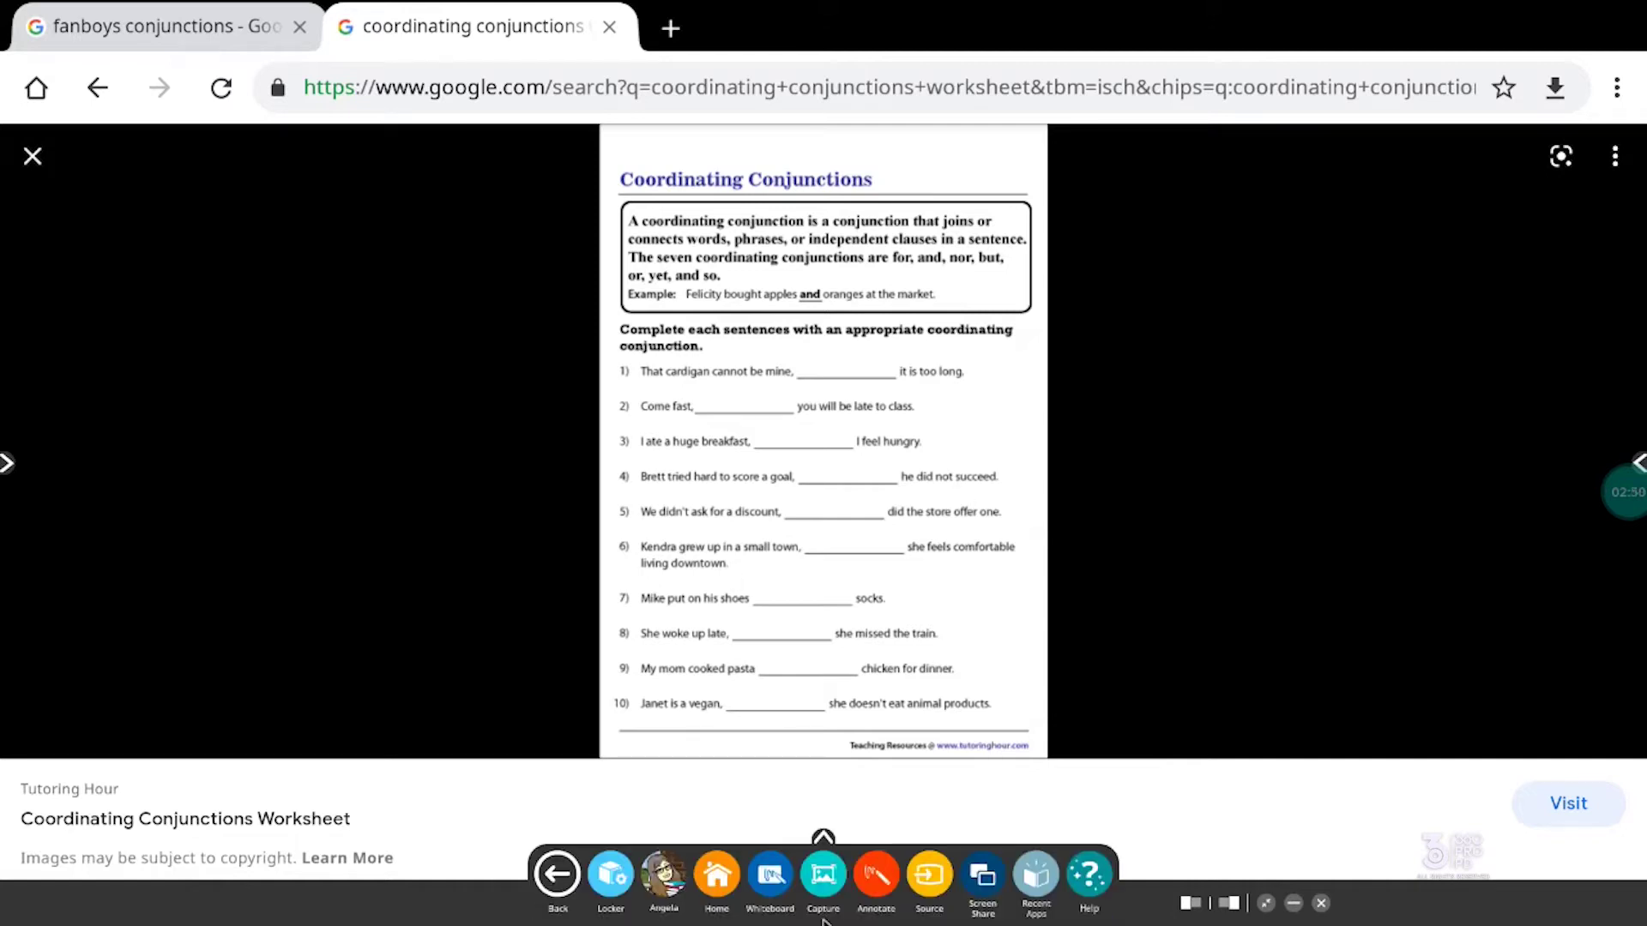
click(822, 877)
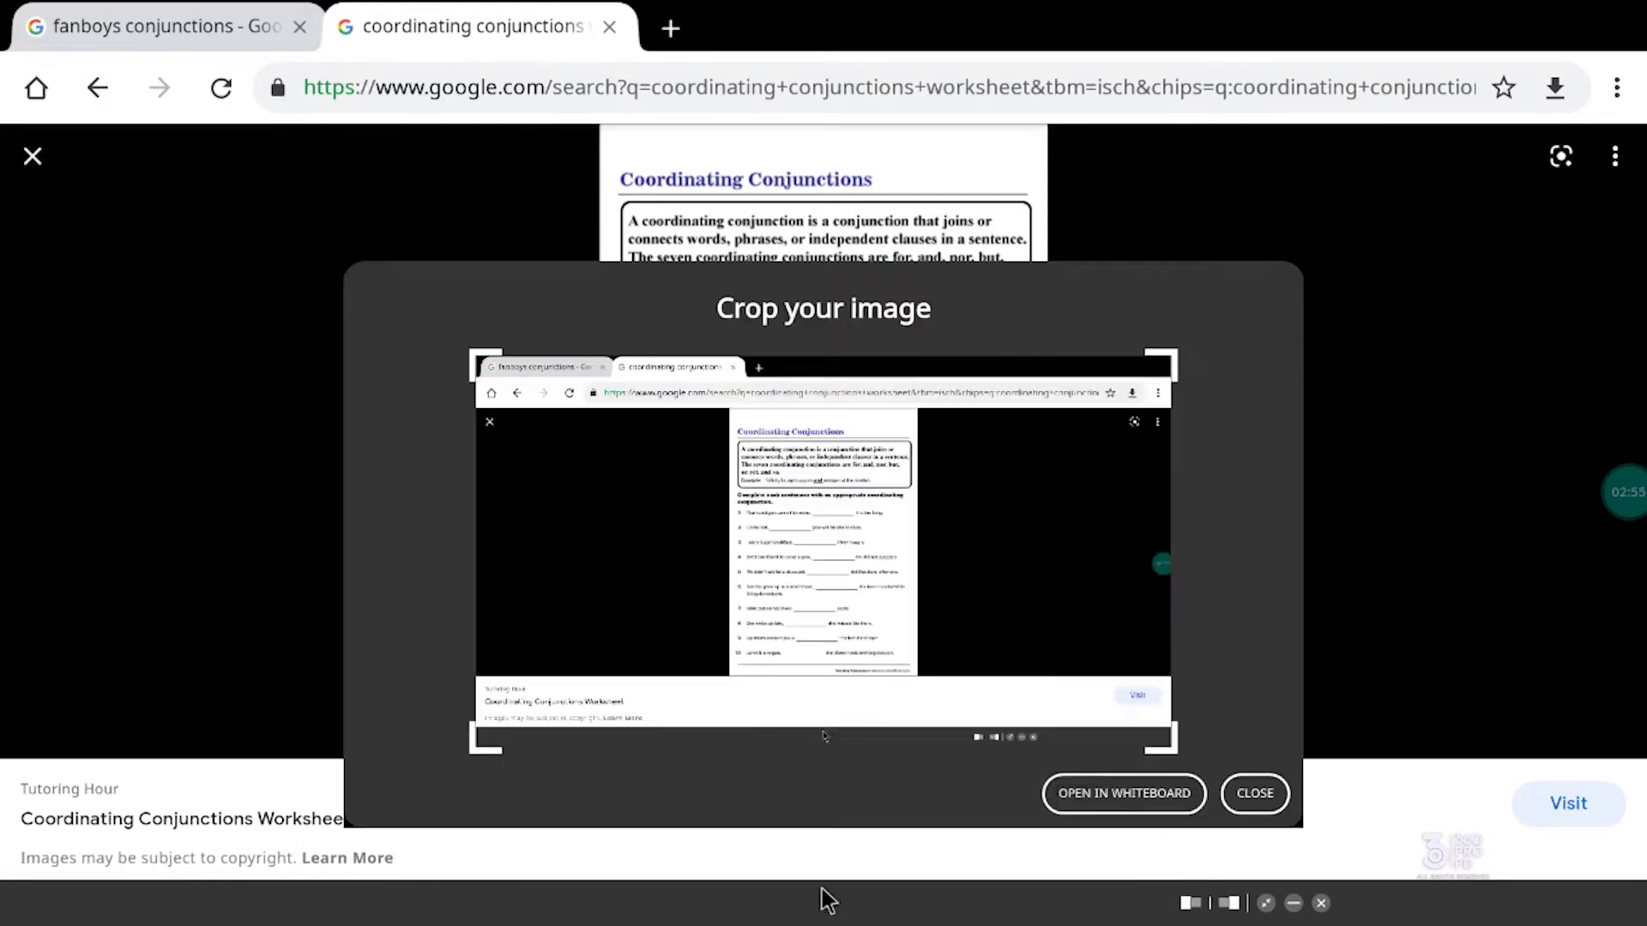
drag(477, 745, 733, 489)
drag(1171, 489, 918, 489)
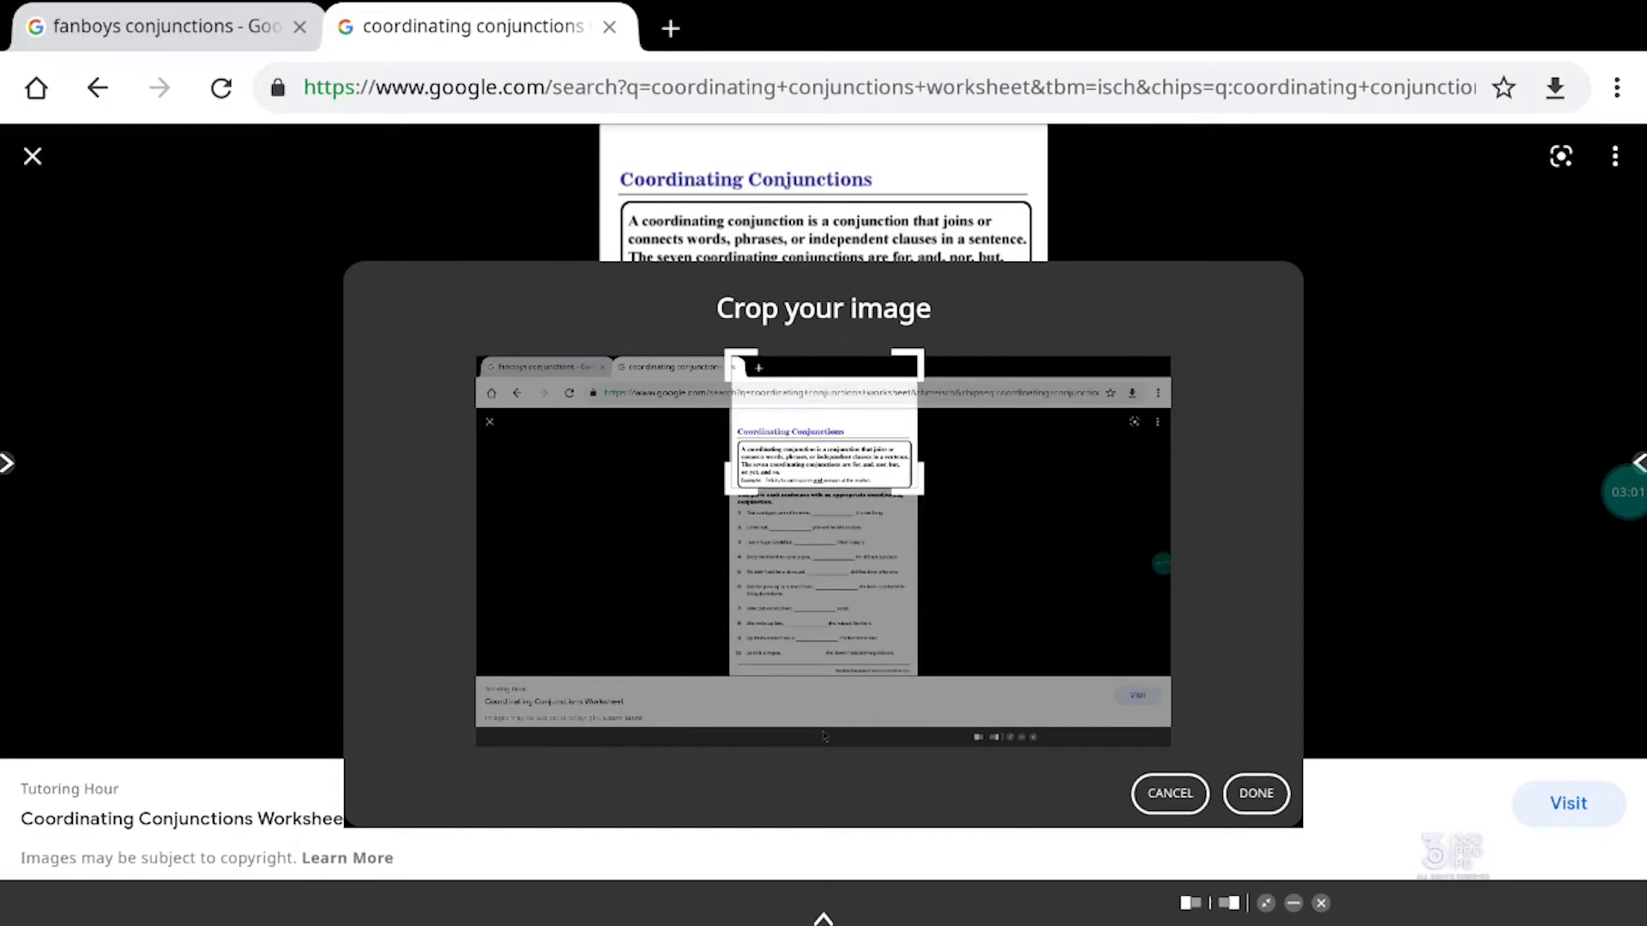
drag(824, 352, 823, 422)
drag(923, 422, 921, 422)
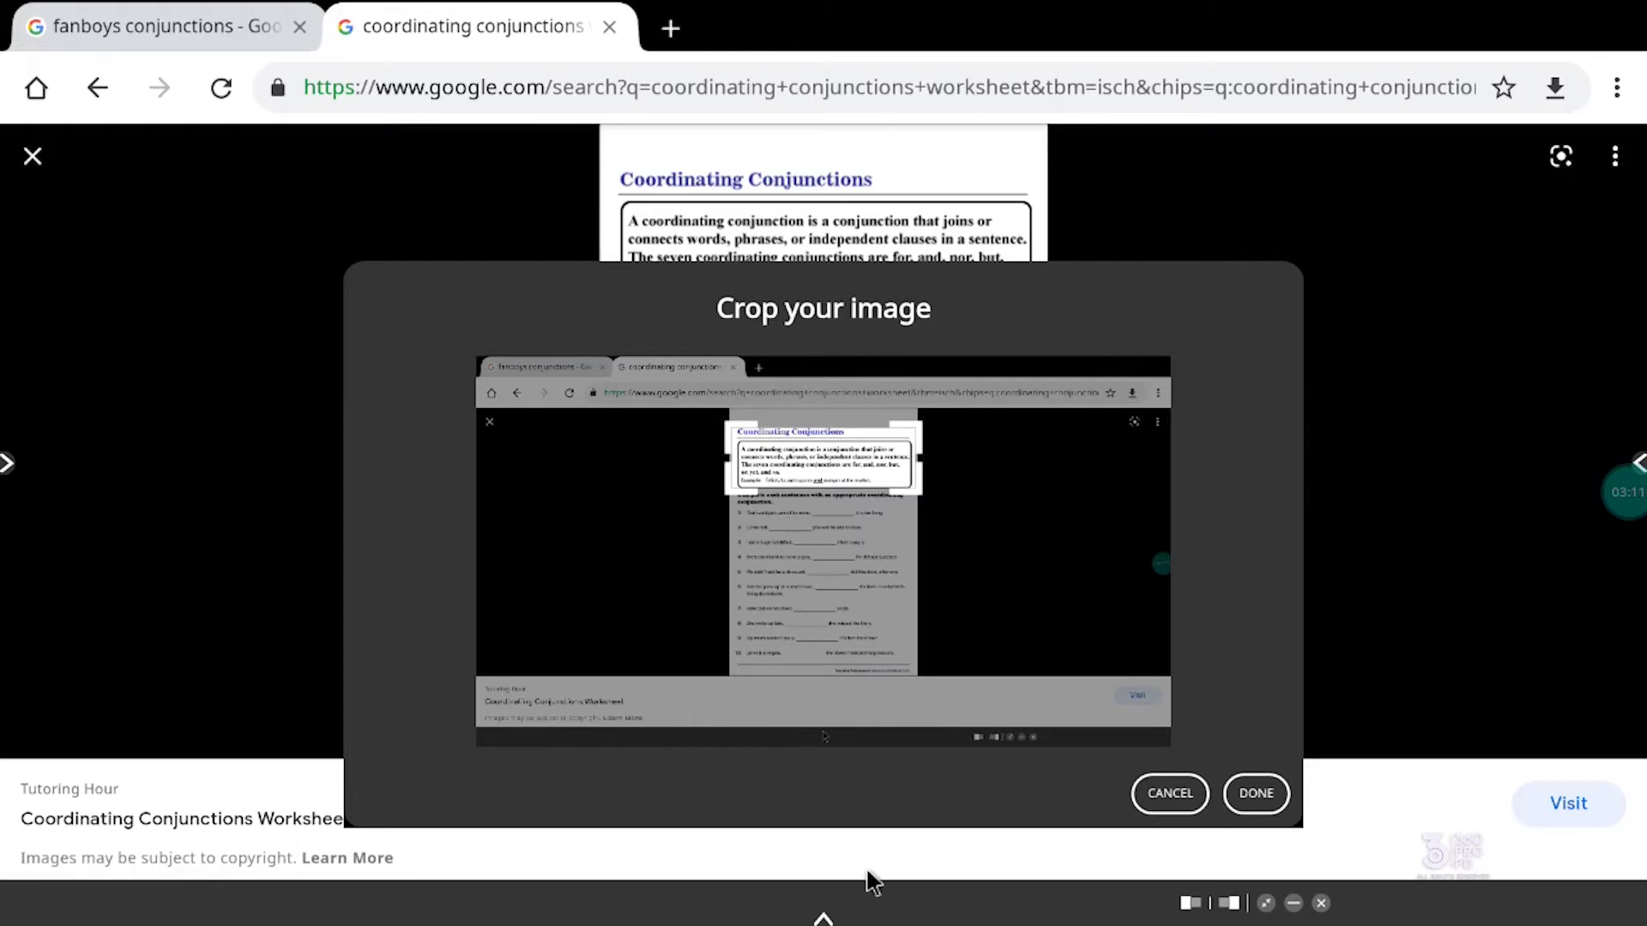
click(1256, 797)
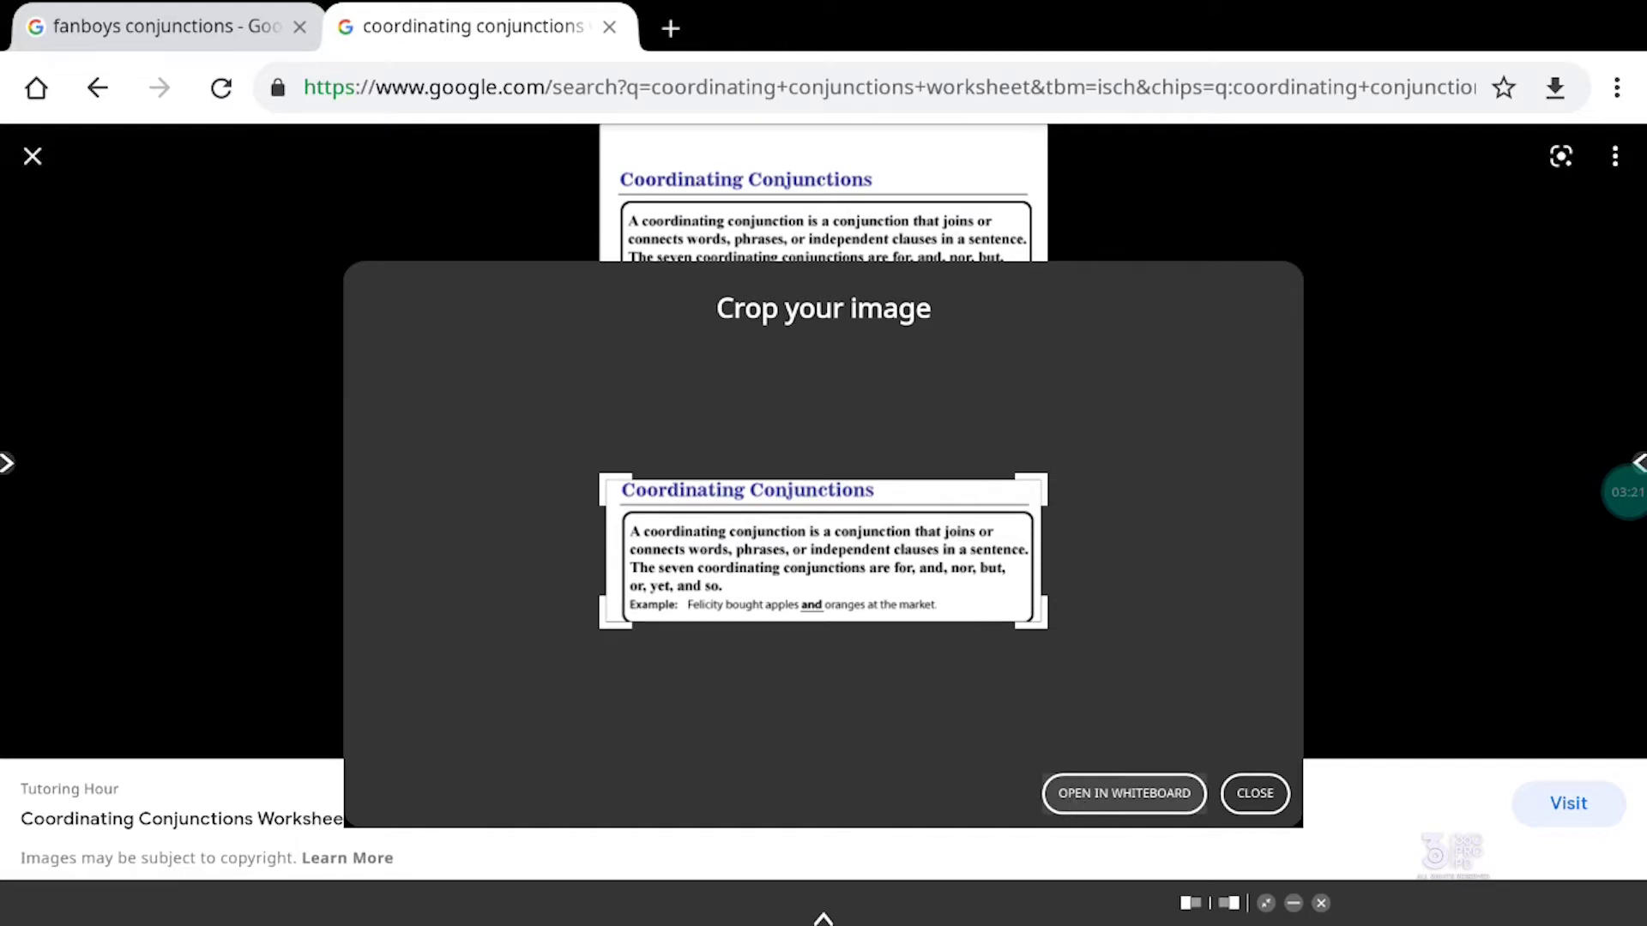
click(1124, 793)
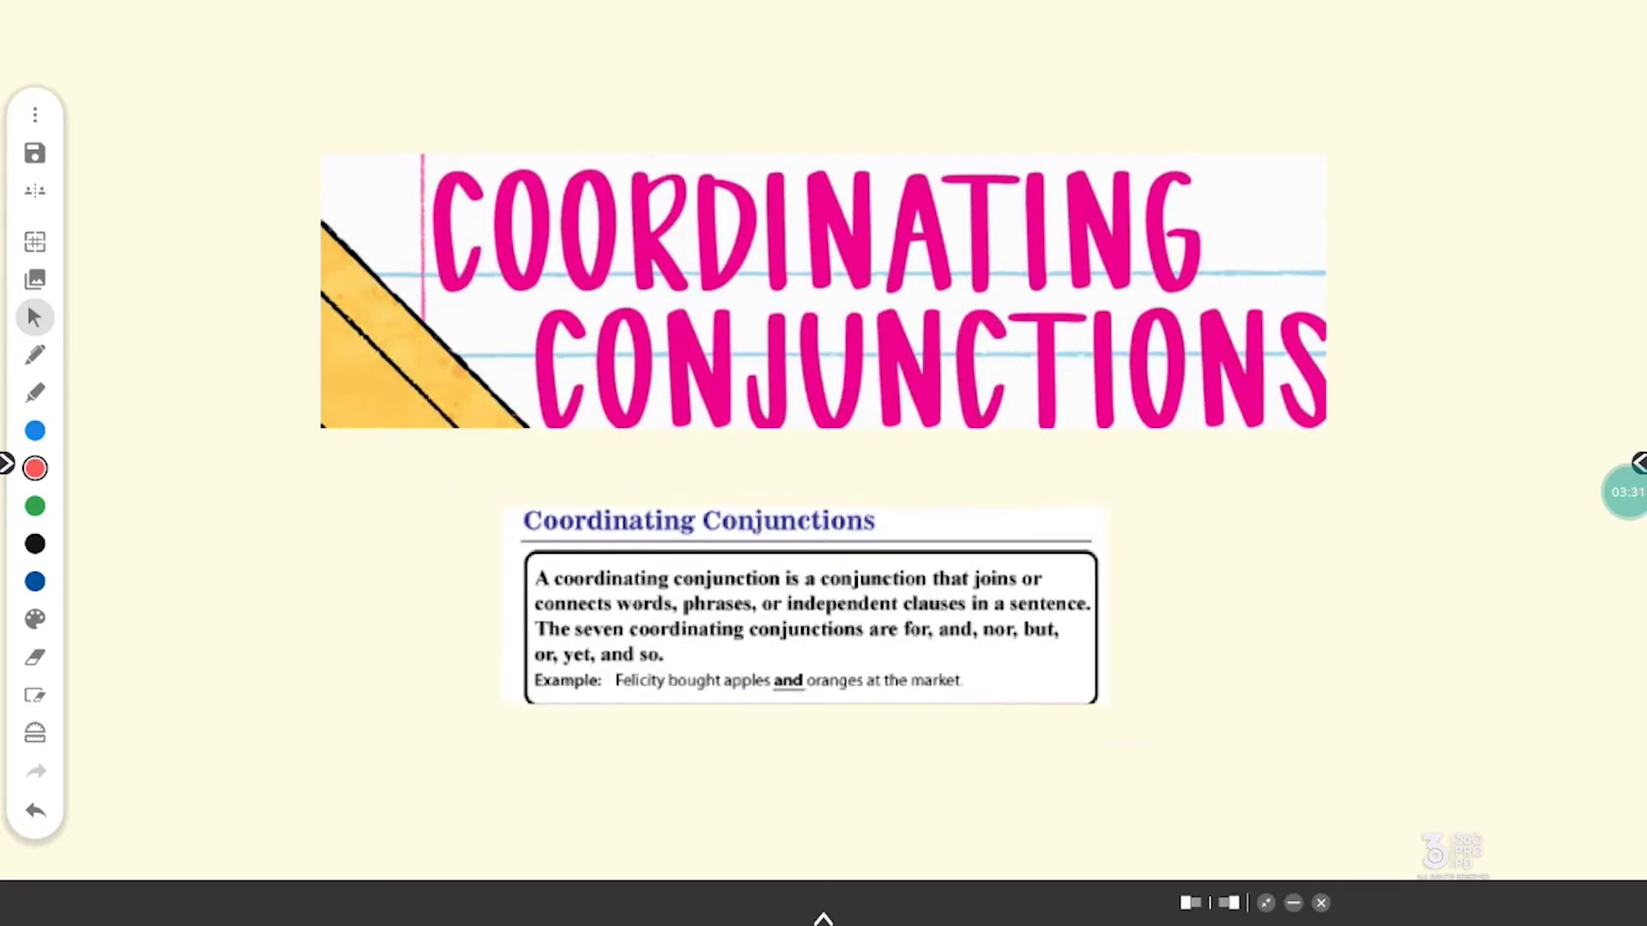
Handwrite "Let's Practice!" in orange on an empty area of the whiteboard
drag(601, 343, 886, 633)
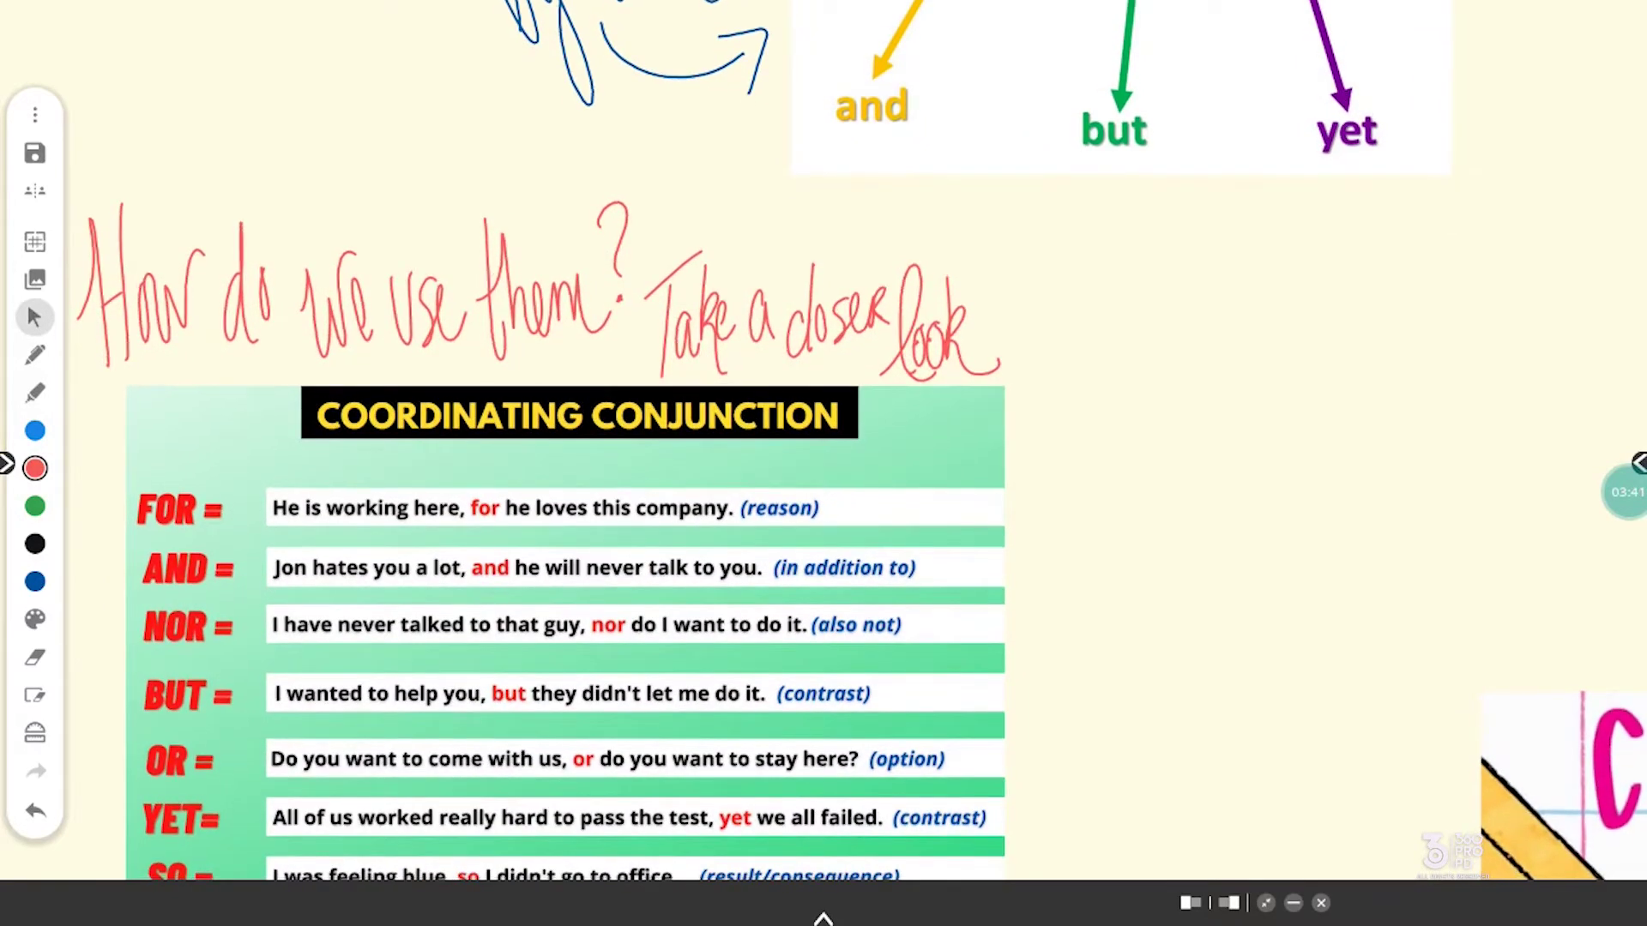
scroll(823, 440, down, 4)
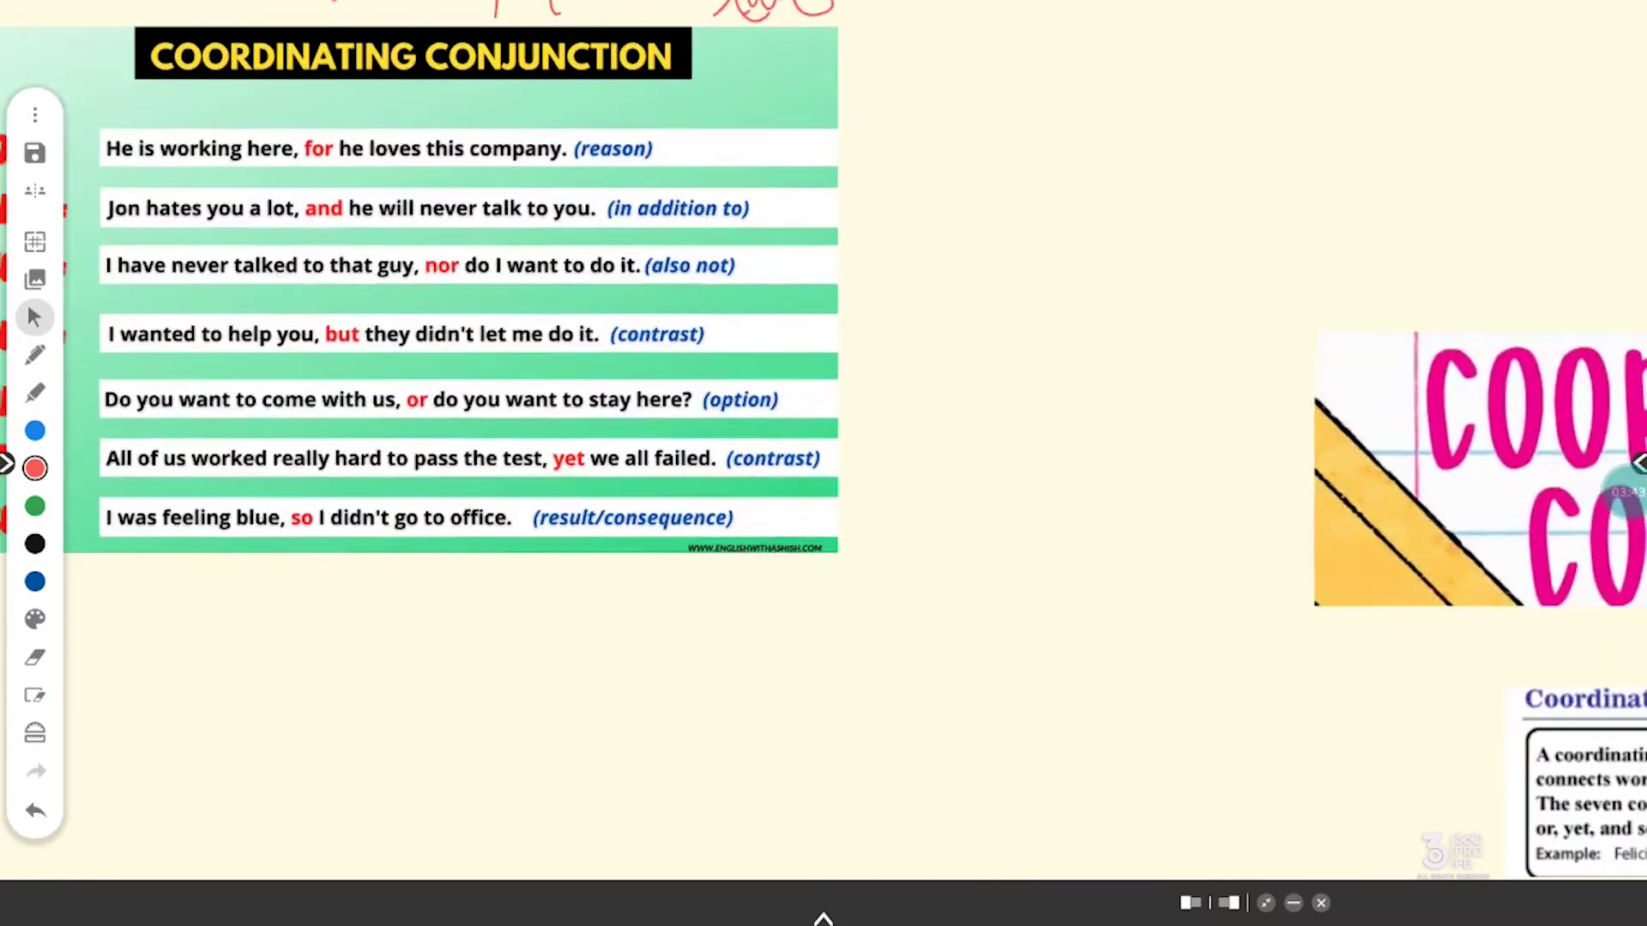
scroll(823, 440, right, 6)
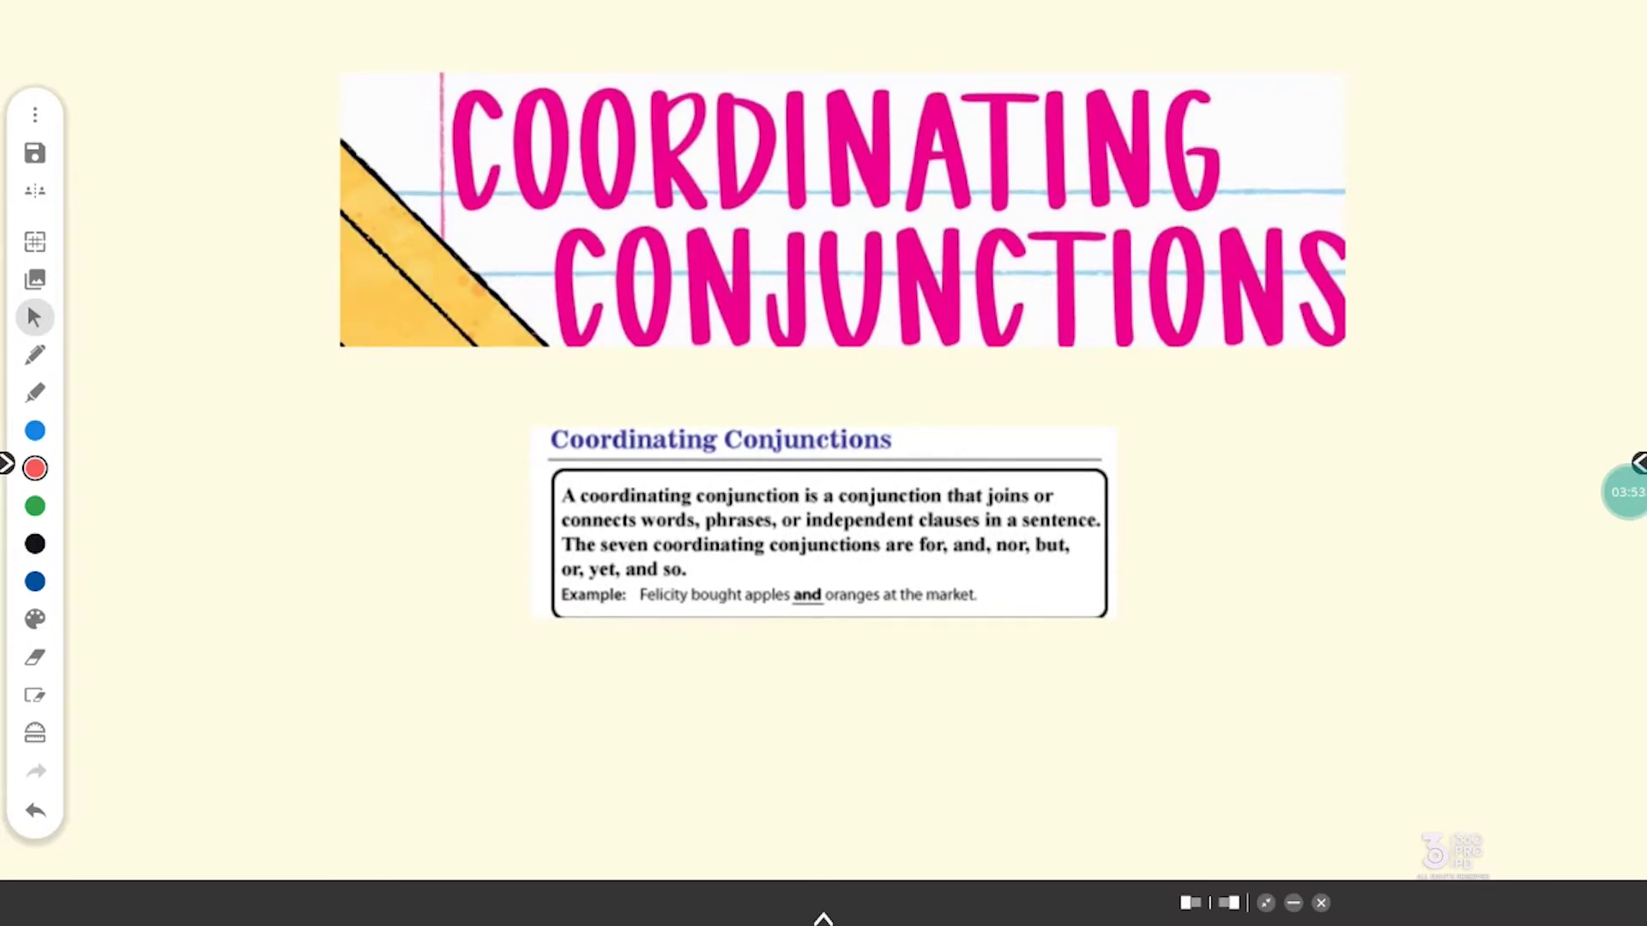
scroll(824, 463, down, 4)
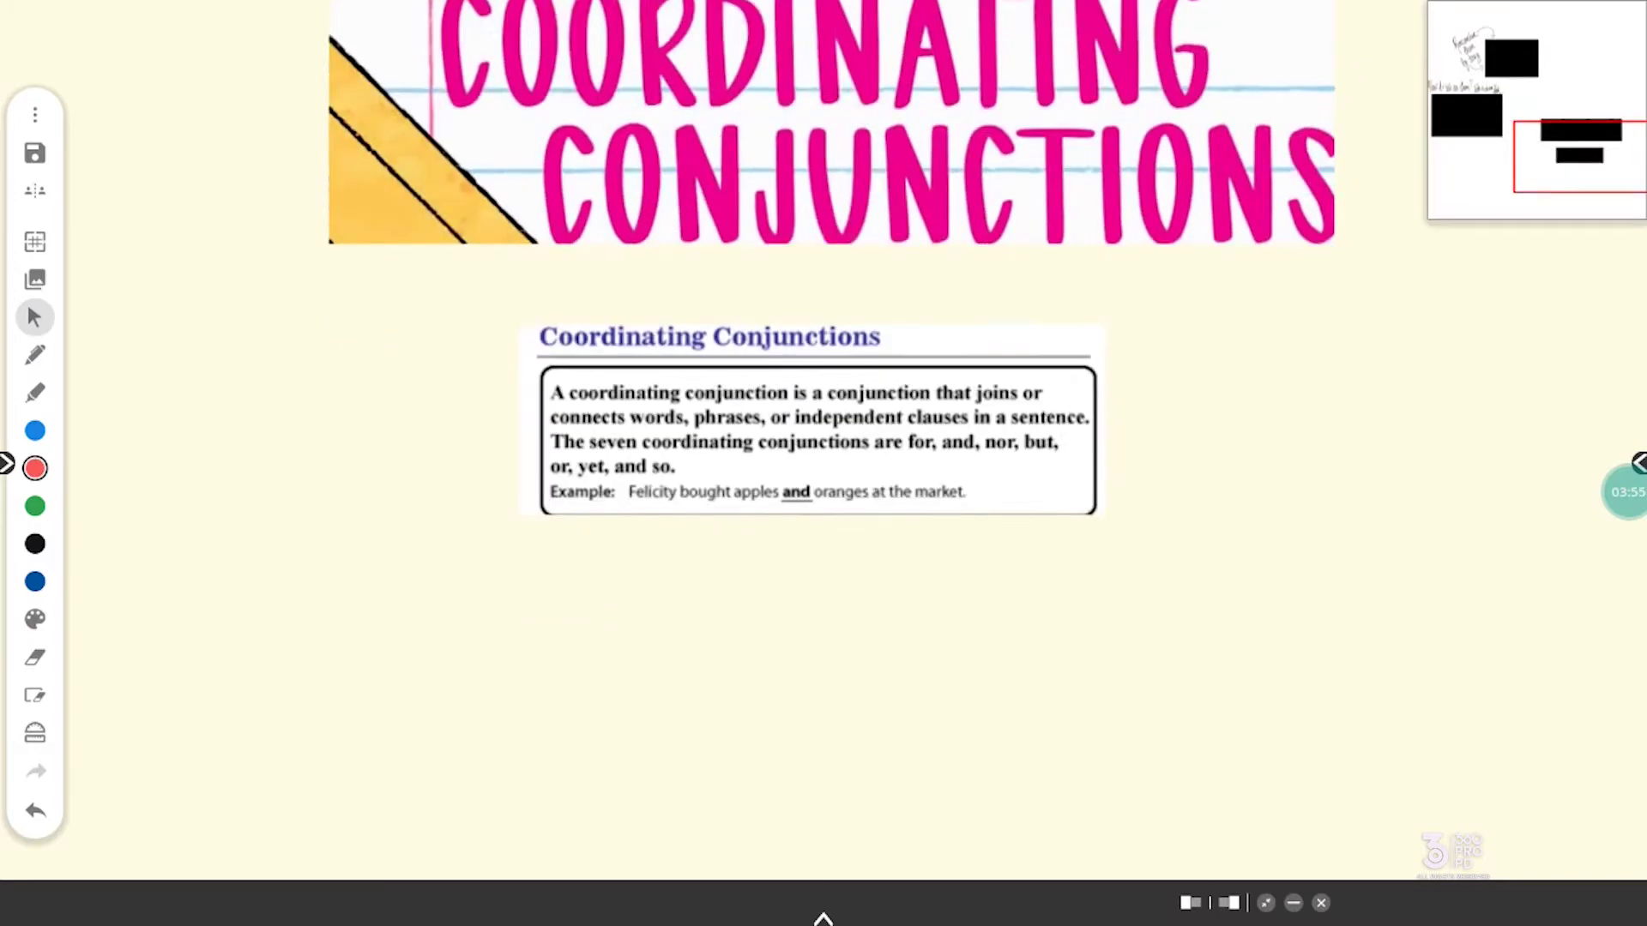
scroll(823, 463, down, 4)
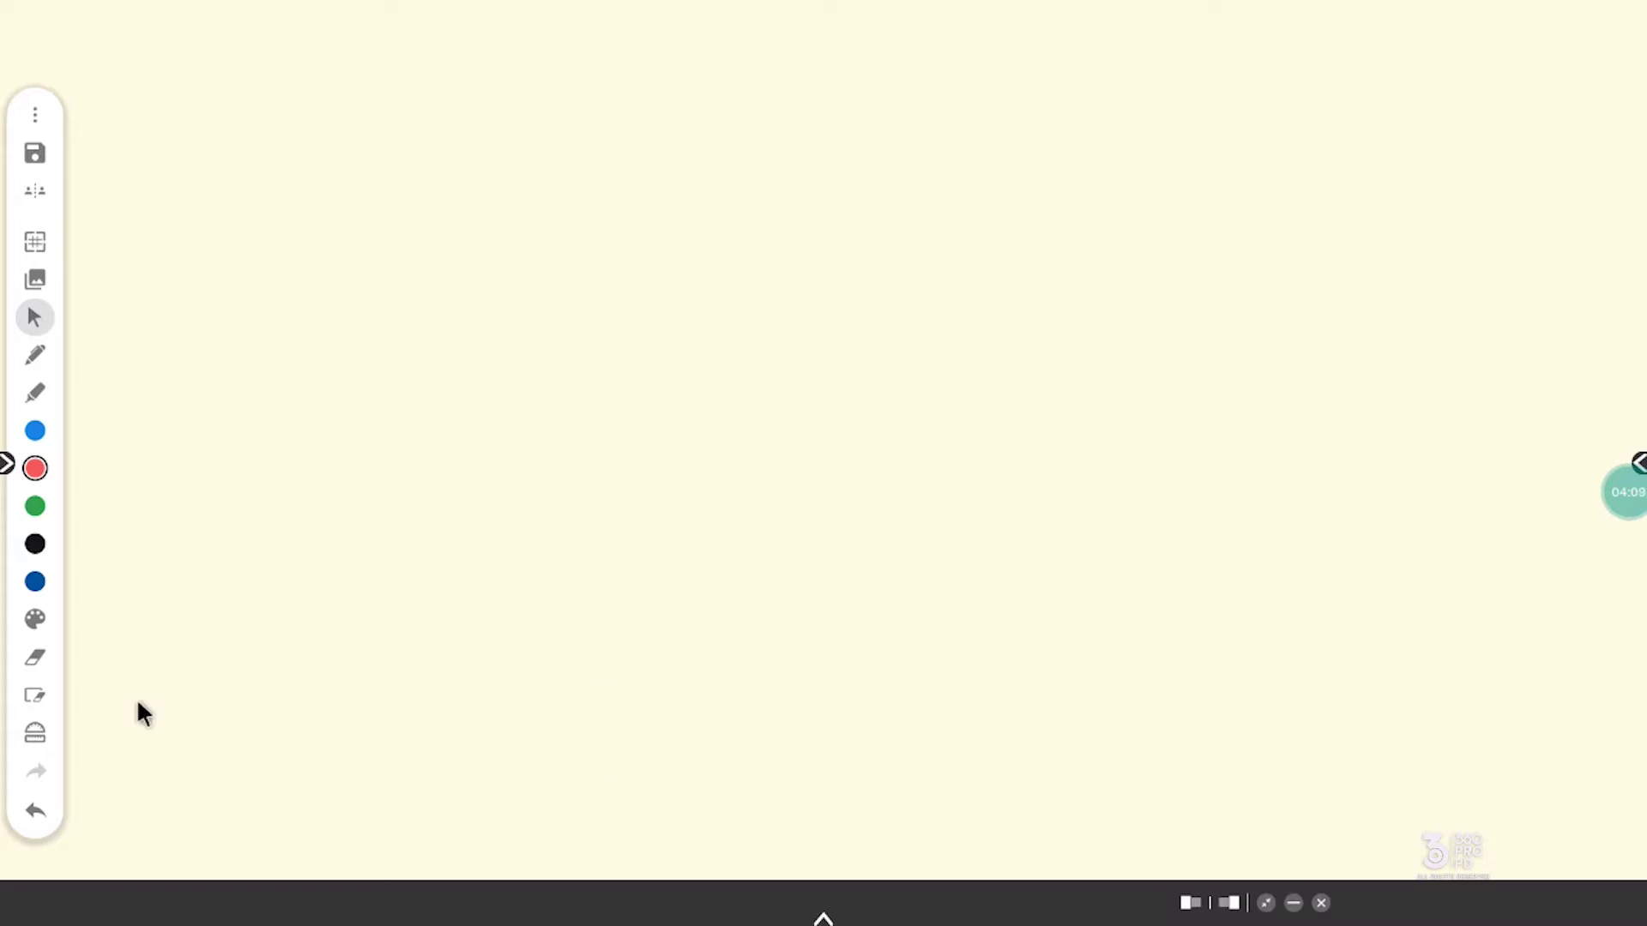
click(35, 620)
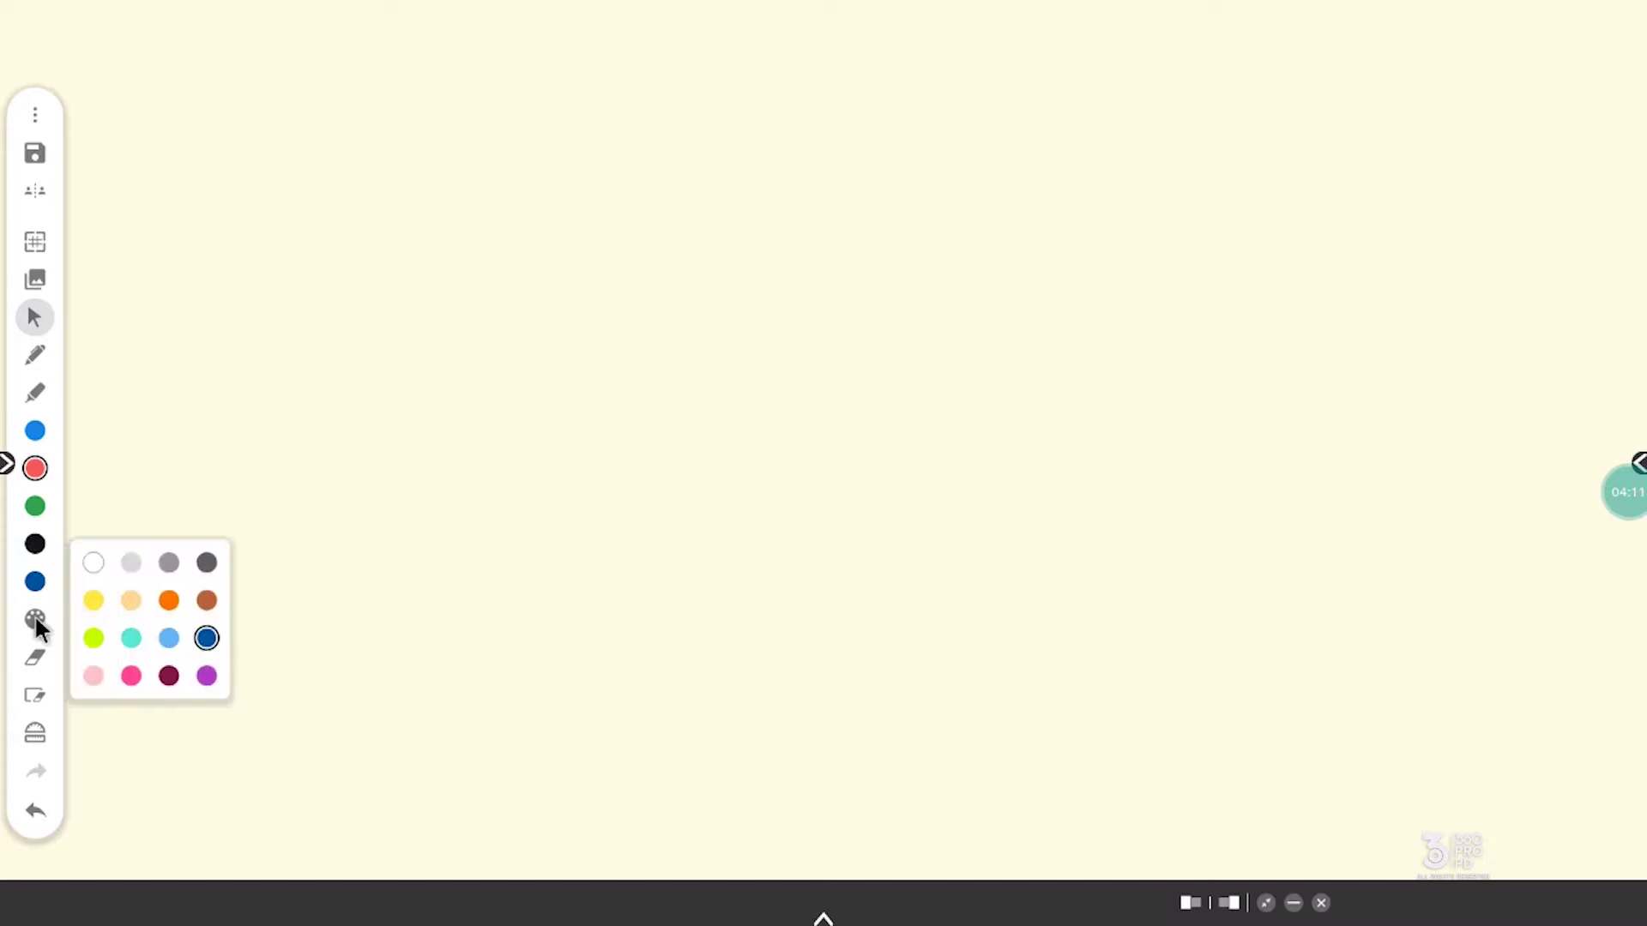
click(169, 600)
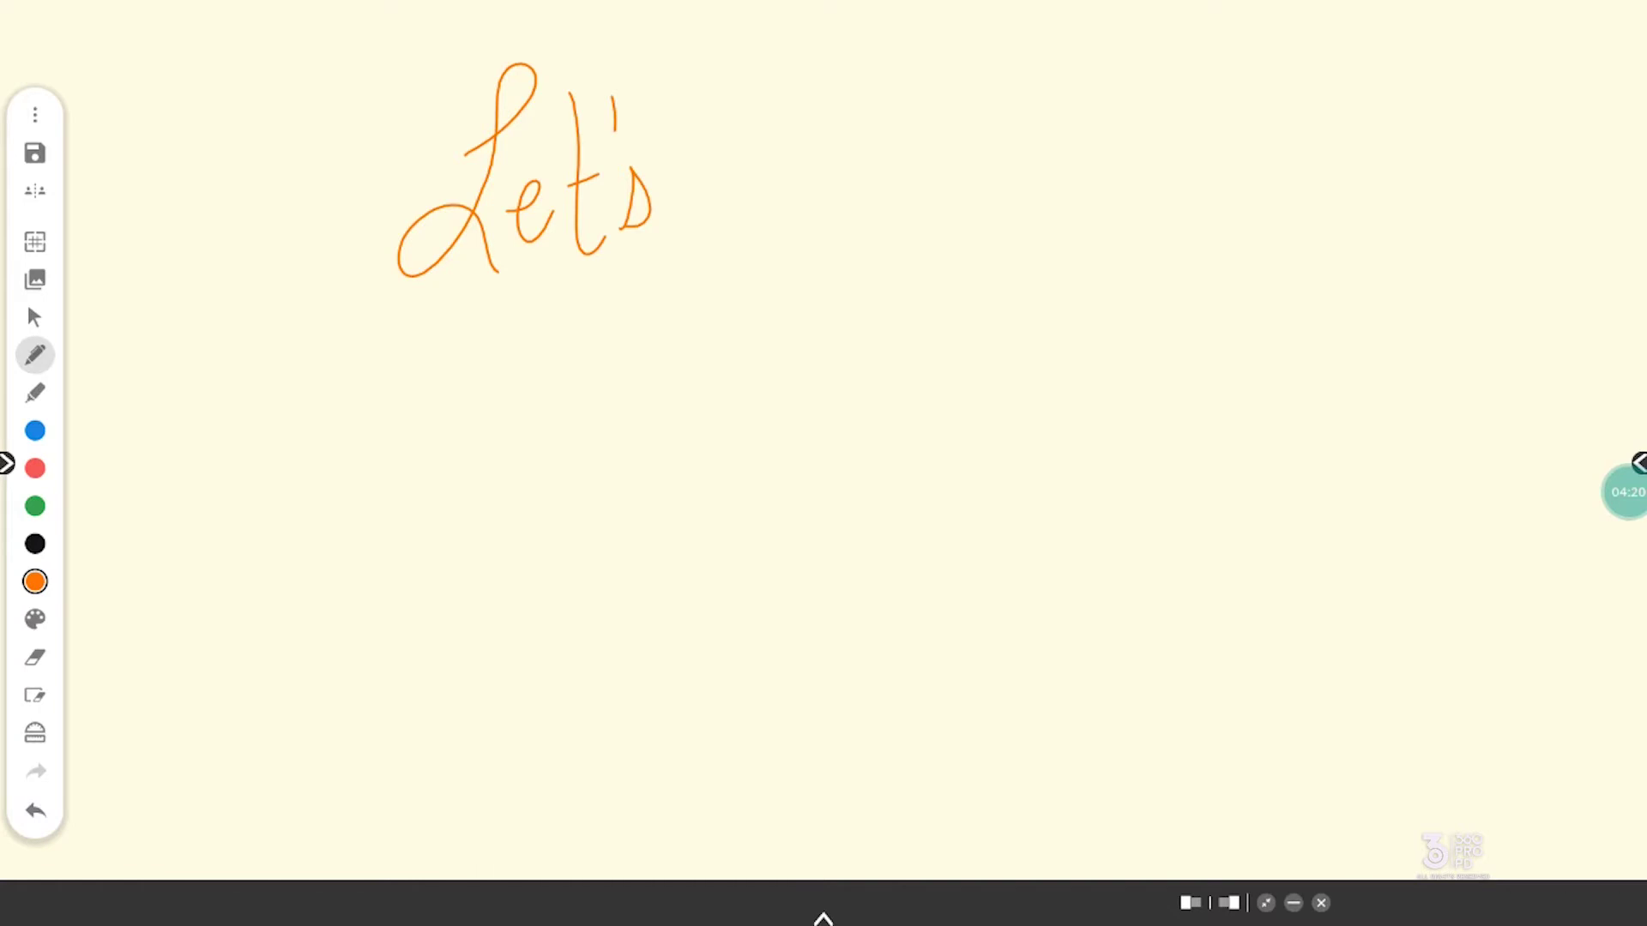
drag(719, 95, 716, 250)
drag(693, 124, 711, 189)
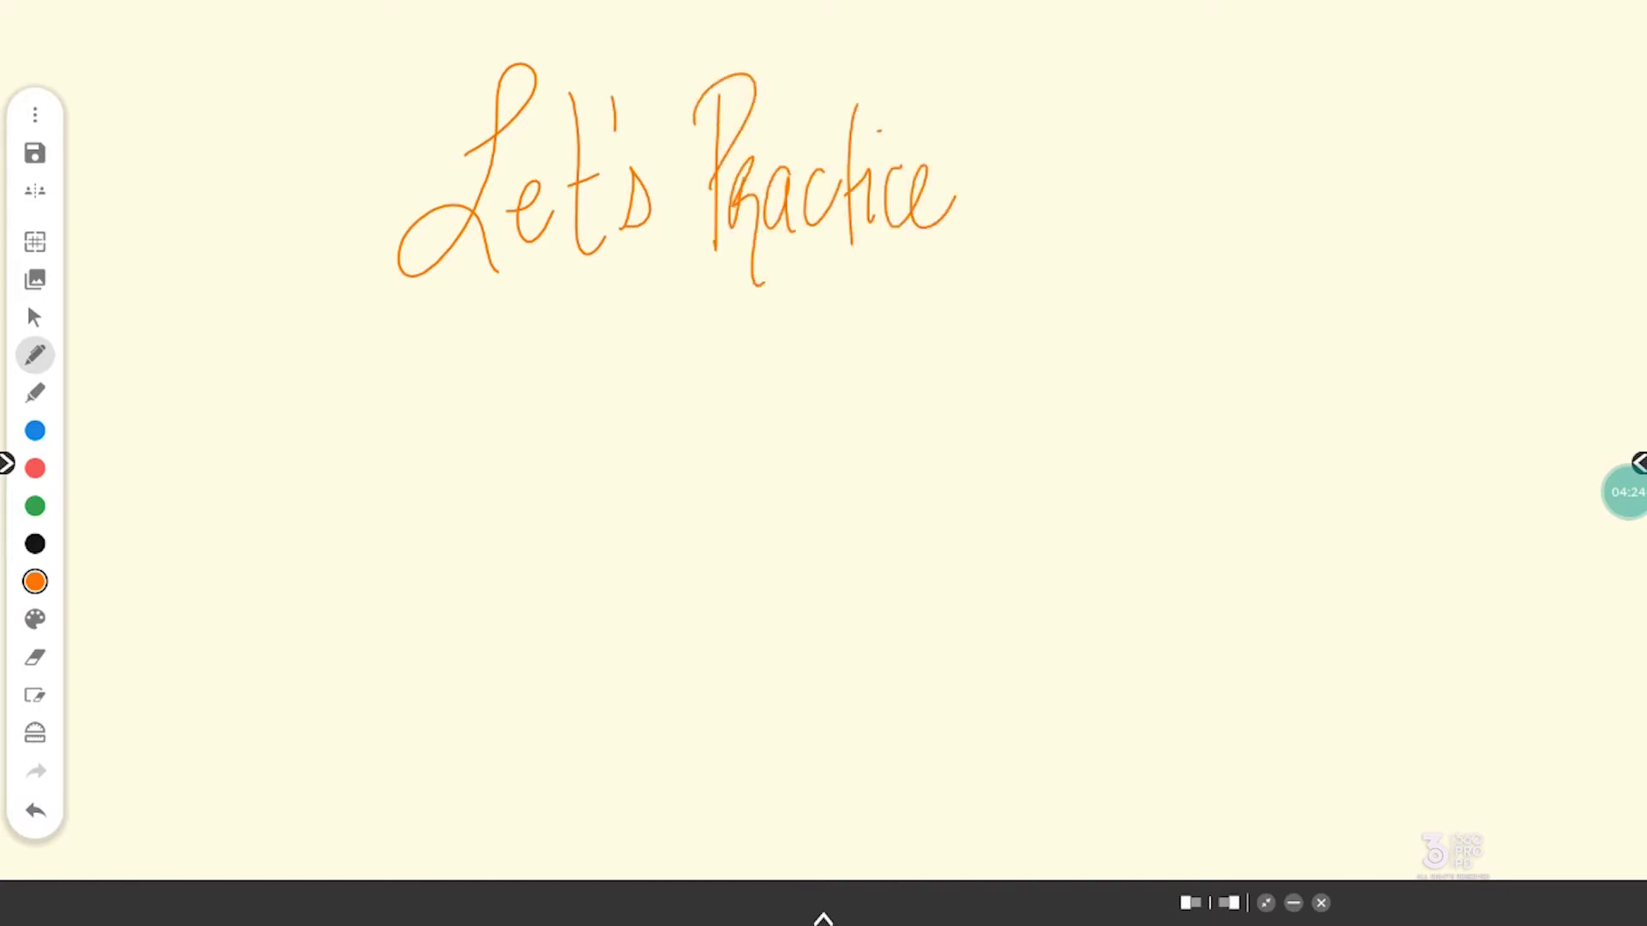
drag(1000, 61, 992, 192)
click(988, 214)
Capture the Chromium worksheet cropped to the instructions and ten fill-in sentences, and place it under the "Let's Practice!" heading on the whiteboard
click(823, 919)
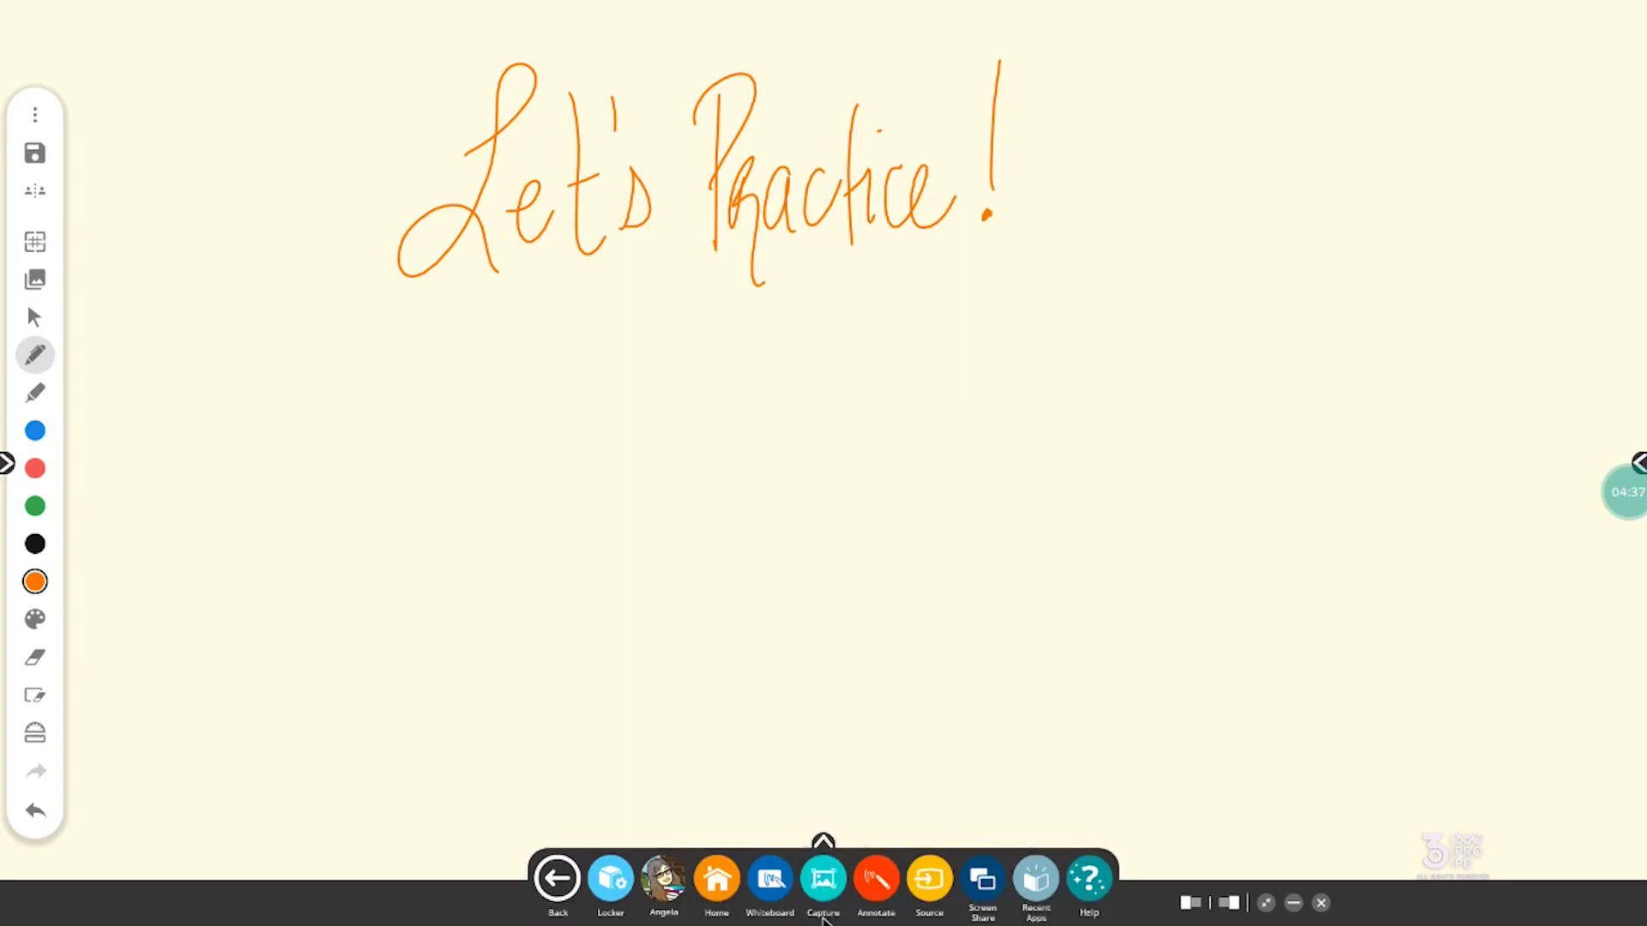
click(1036, 879)
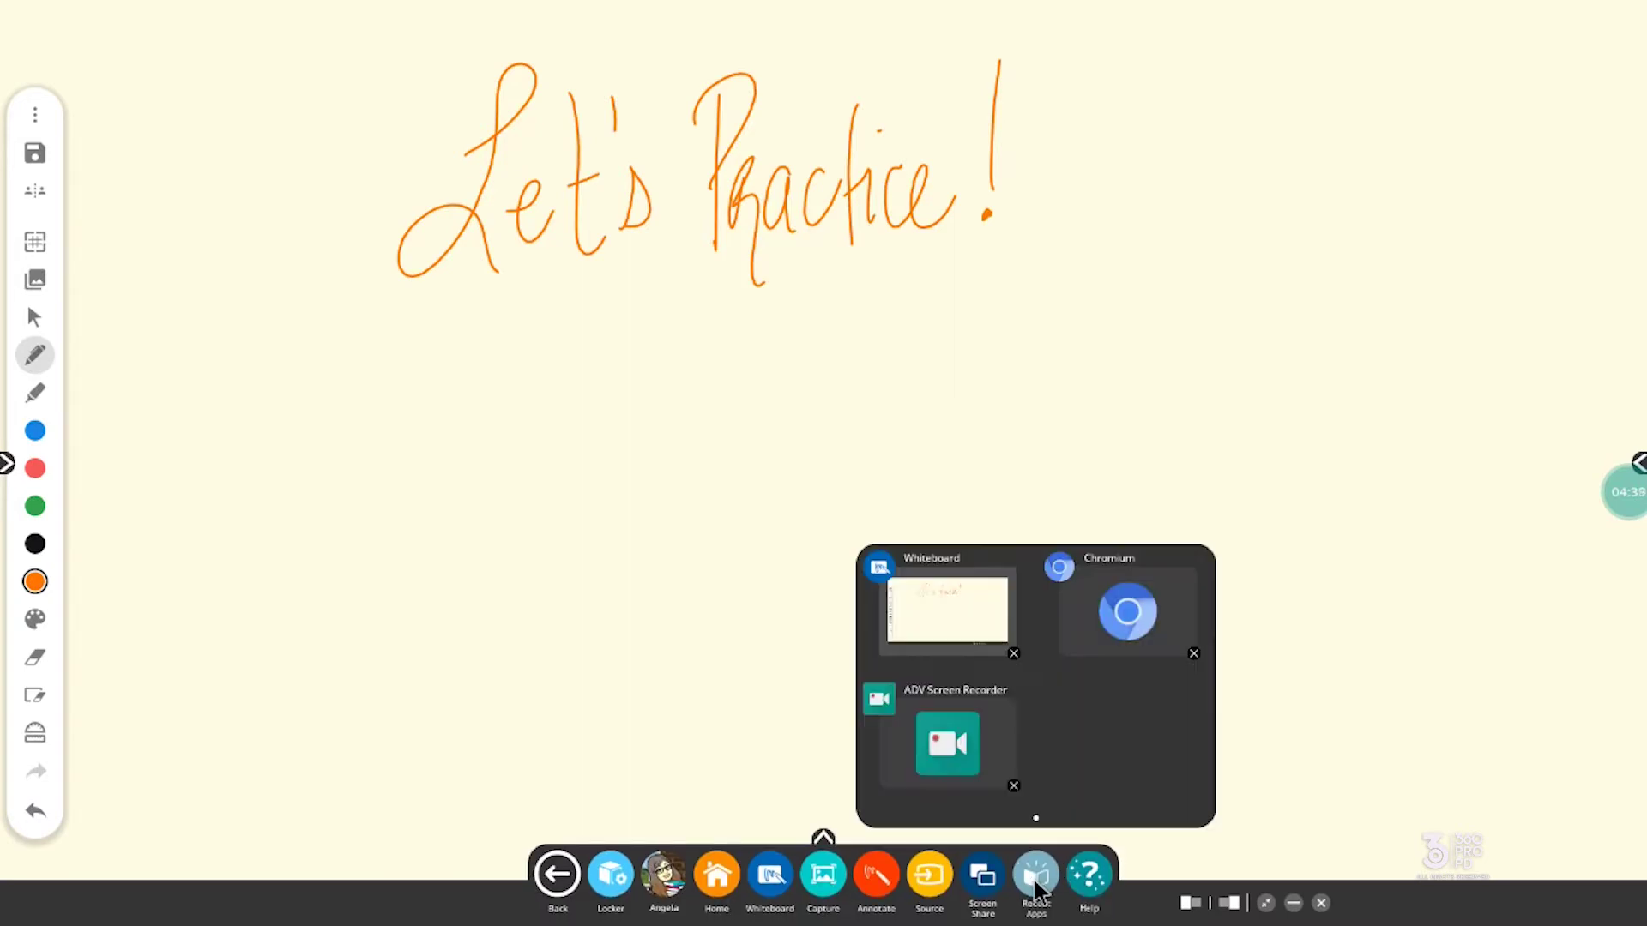
click(1154, 634)
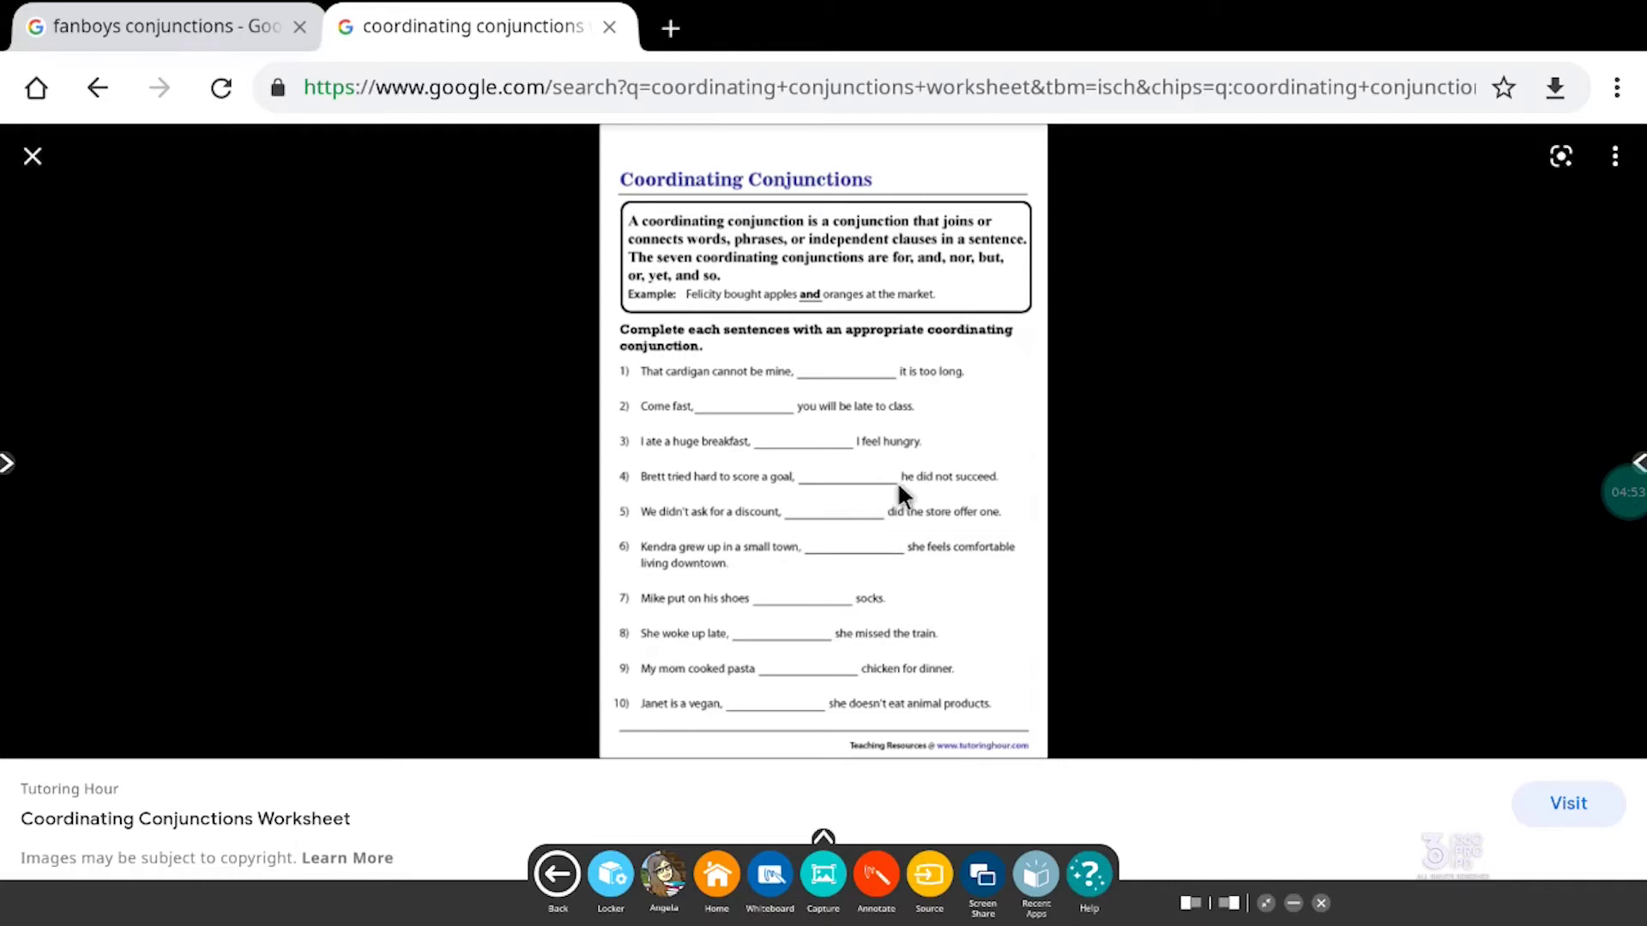
click(826, 888)
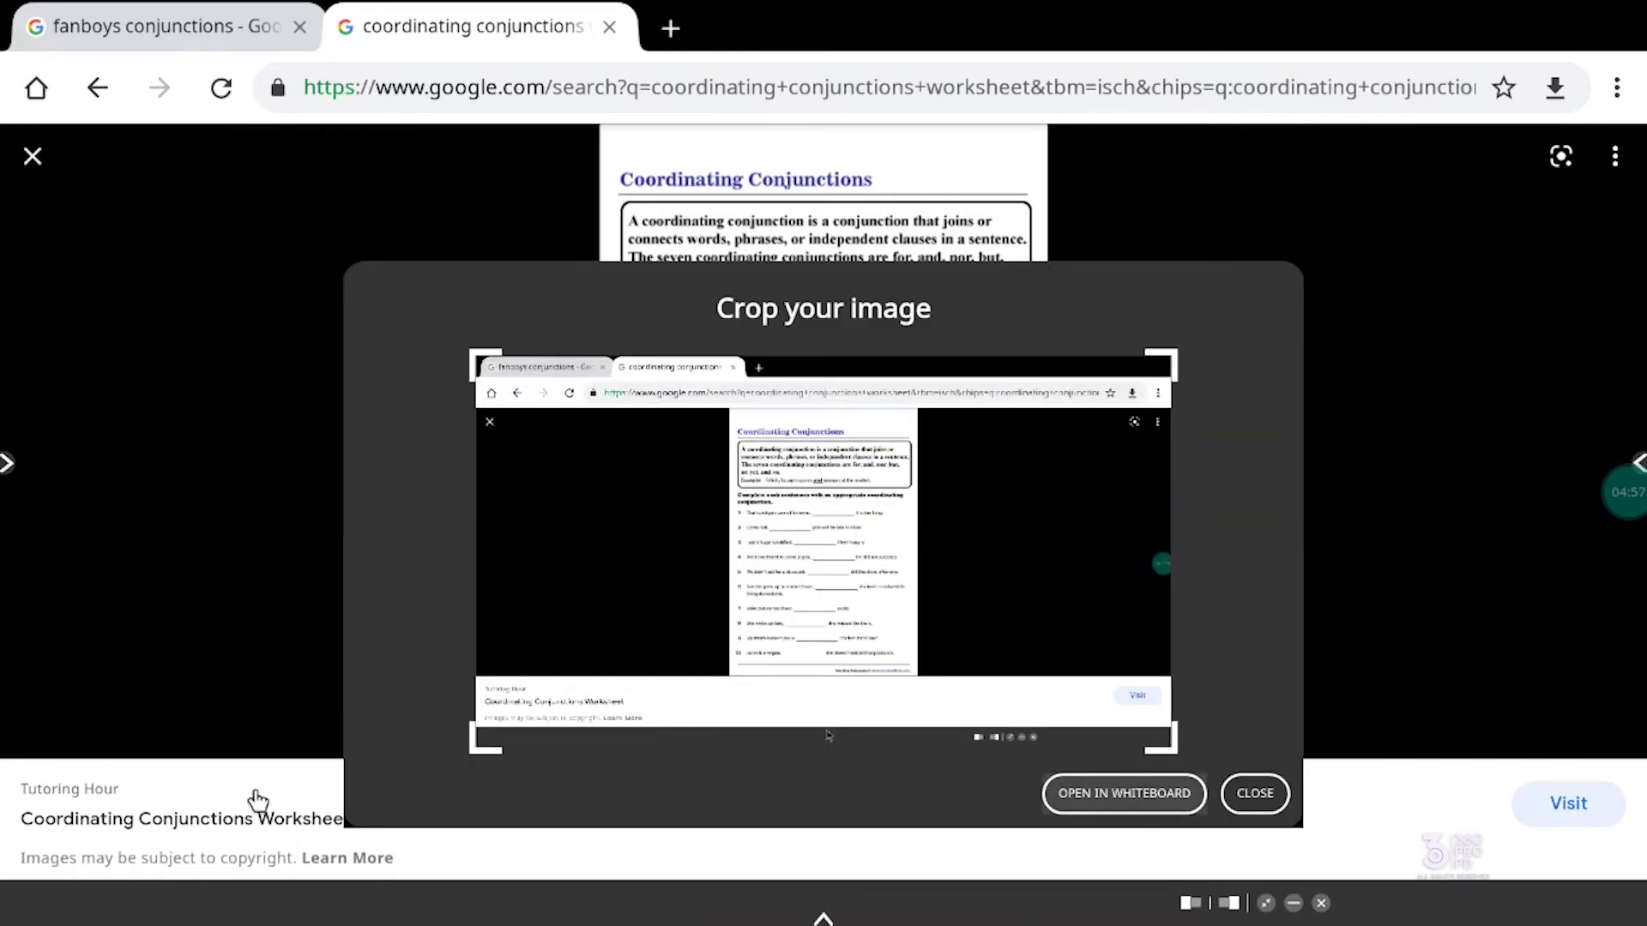
drag(481, 749, 734, 674)
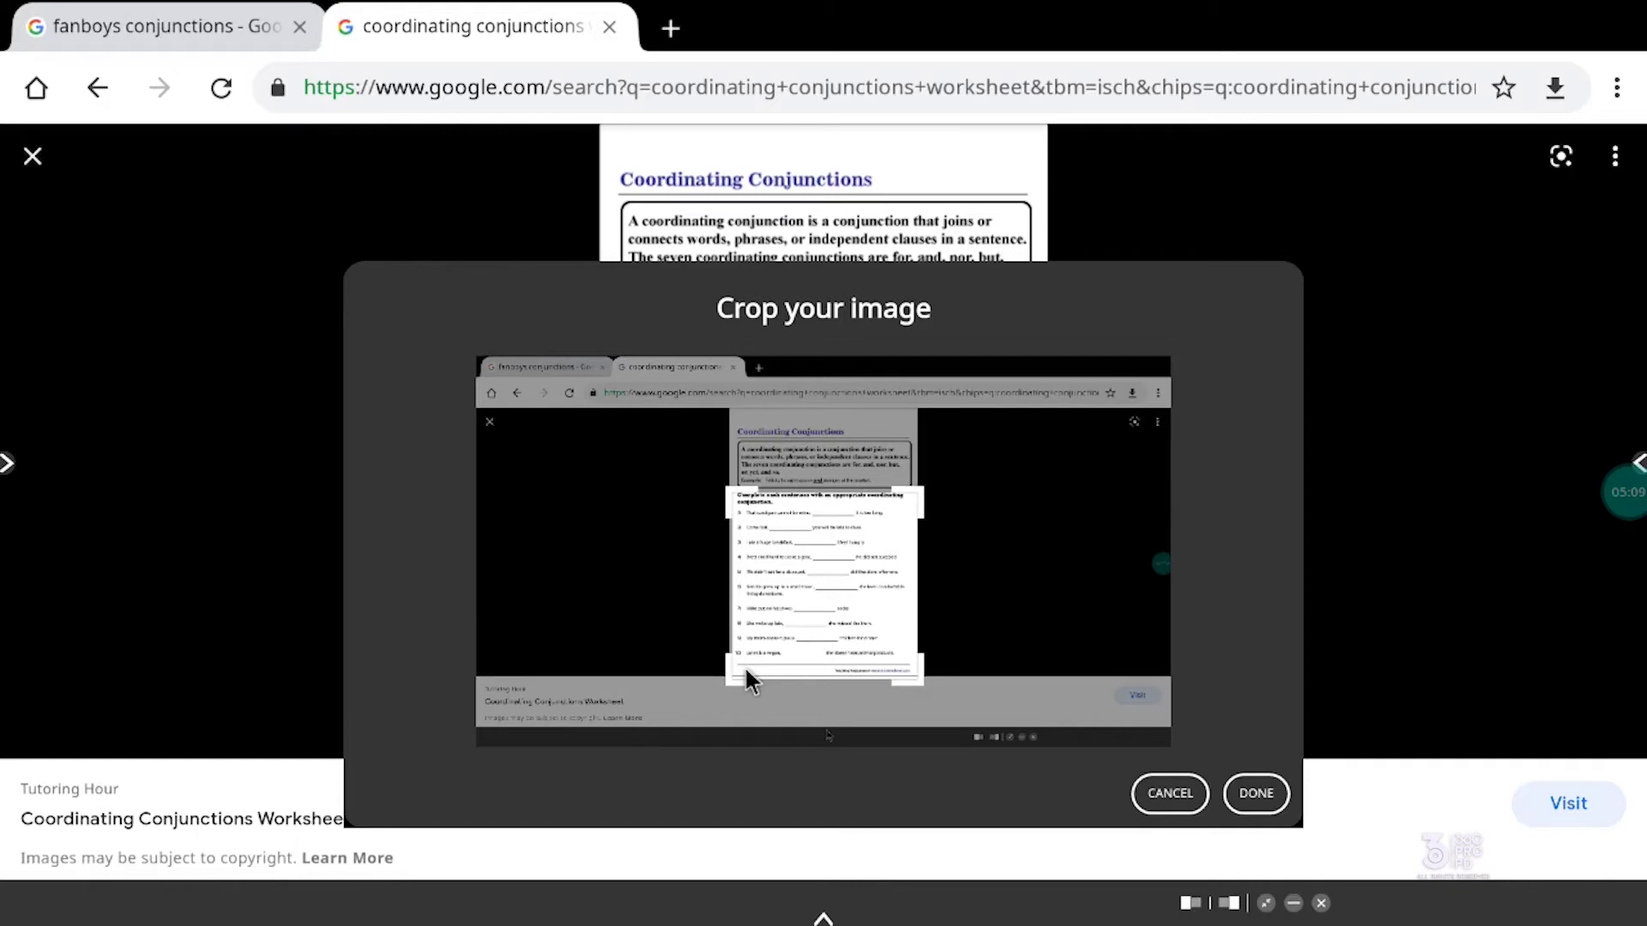
drag(746, 668, 746, 649)
drag(733, 494, 736, 491)
drag(917, 489, 910, 492)
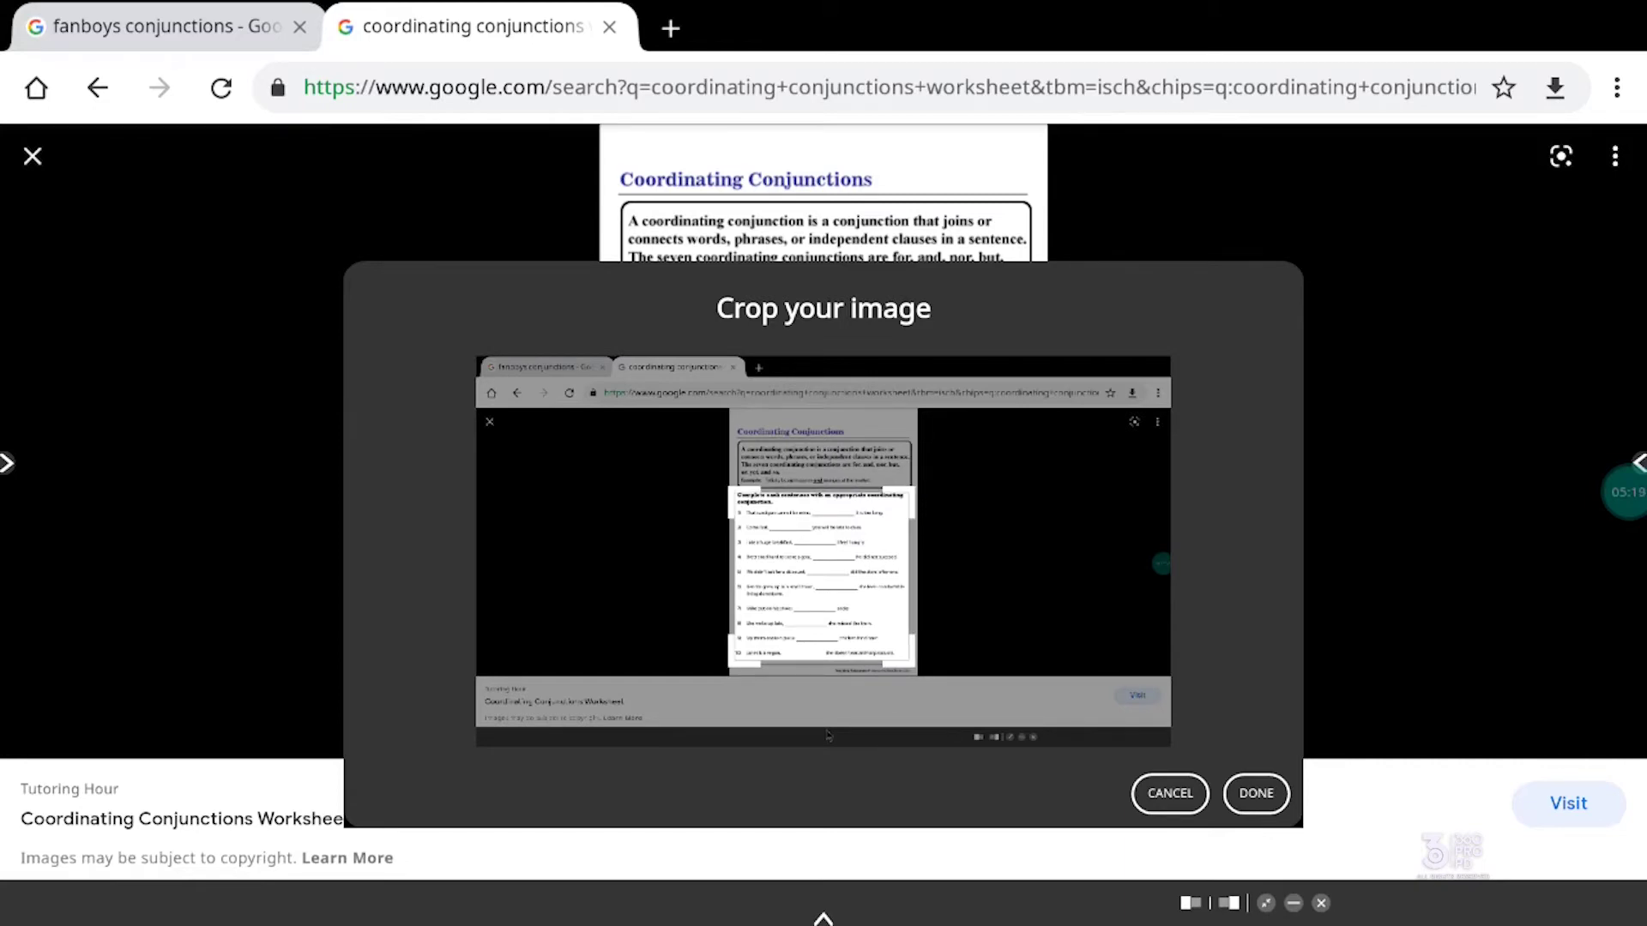
click(1254, 794)
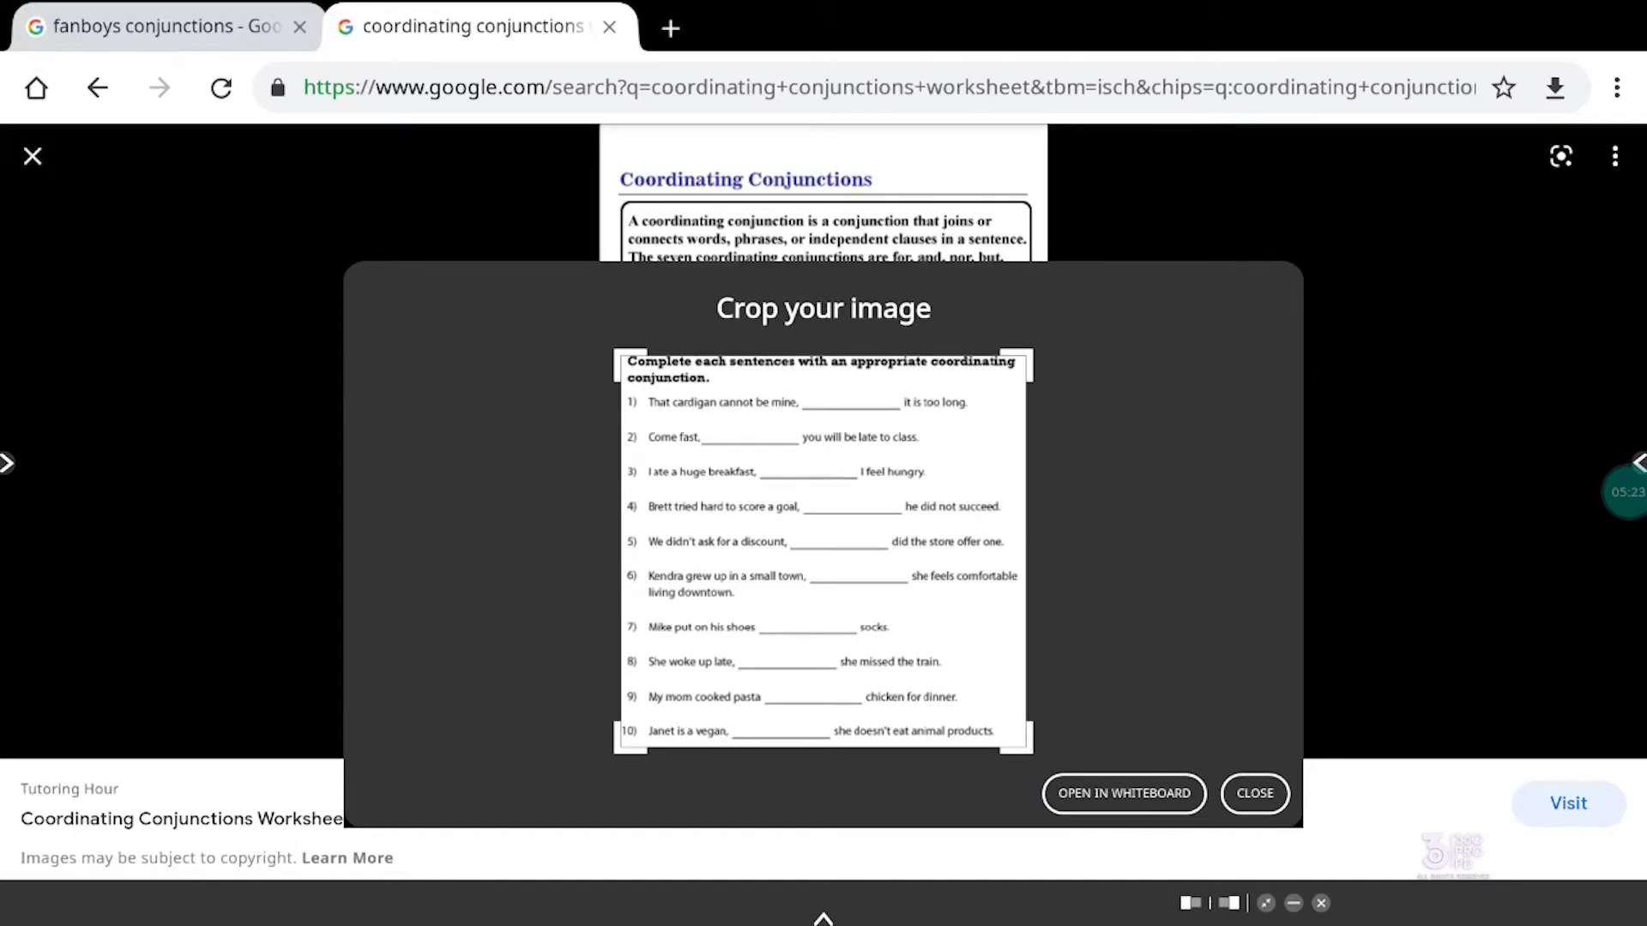
click(1123, 794)
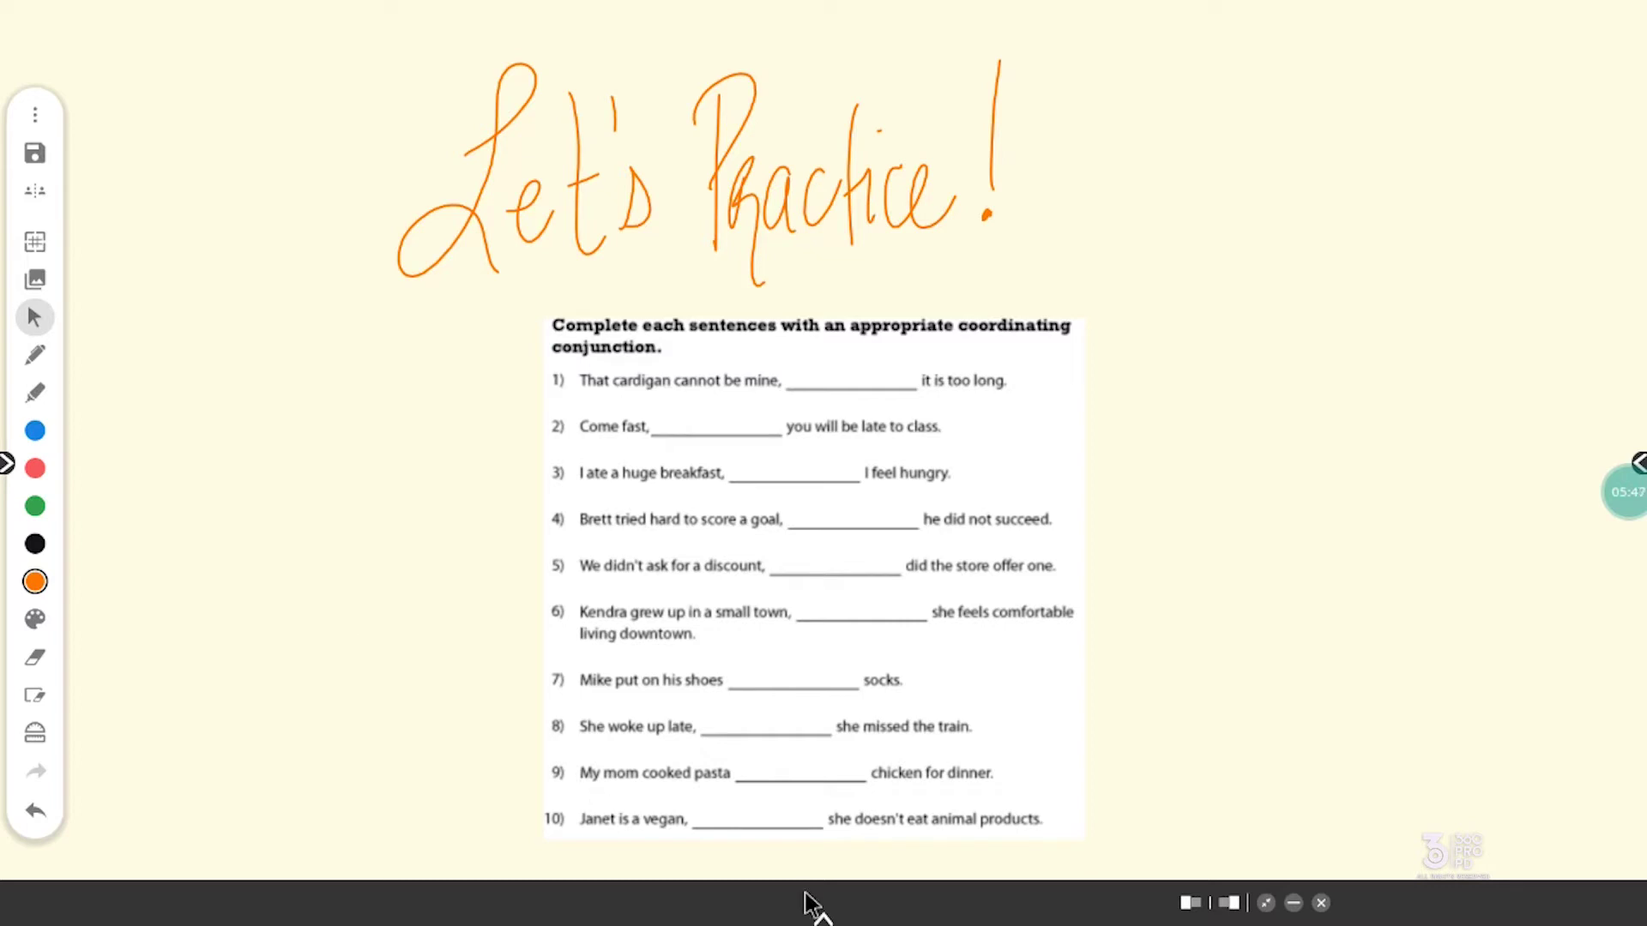
Switch back to Chromium with the Coordinating Conjunctions worksheet
click(823, 918)
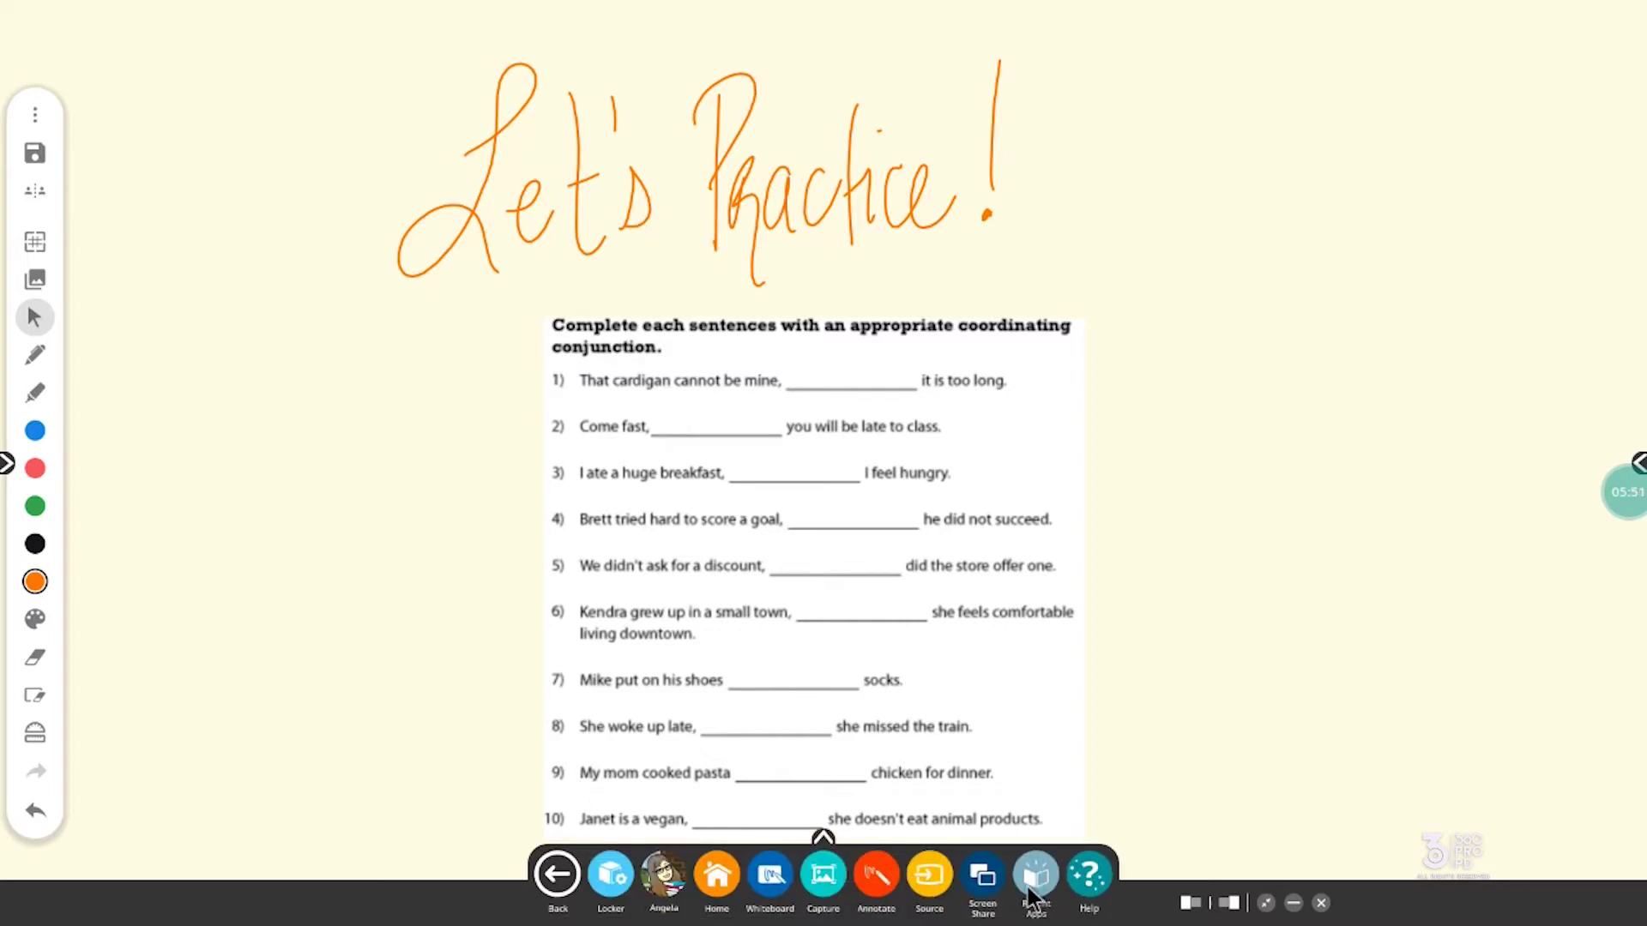
click(1032, 898)
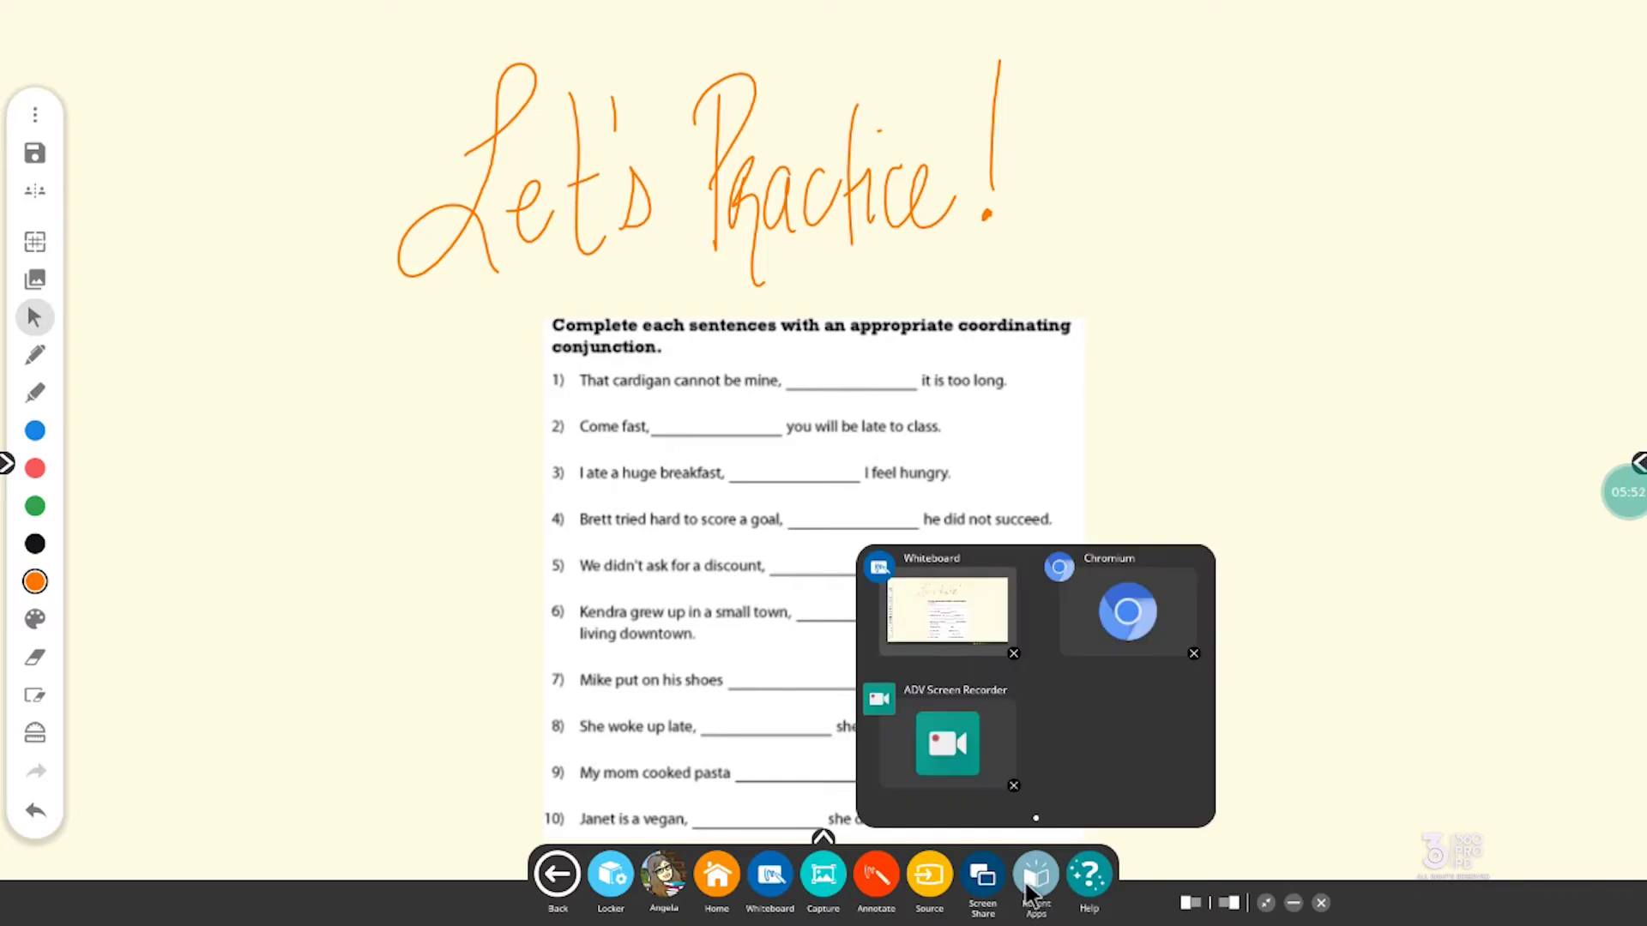
click(1100, 585)
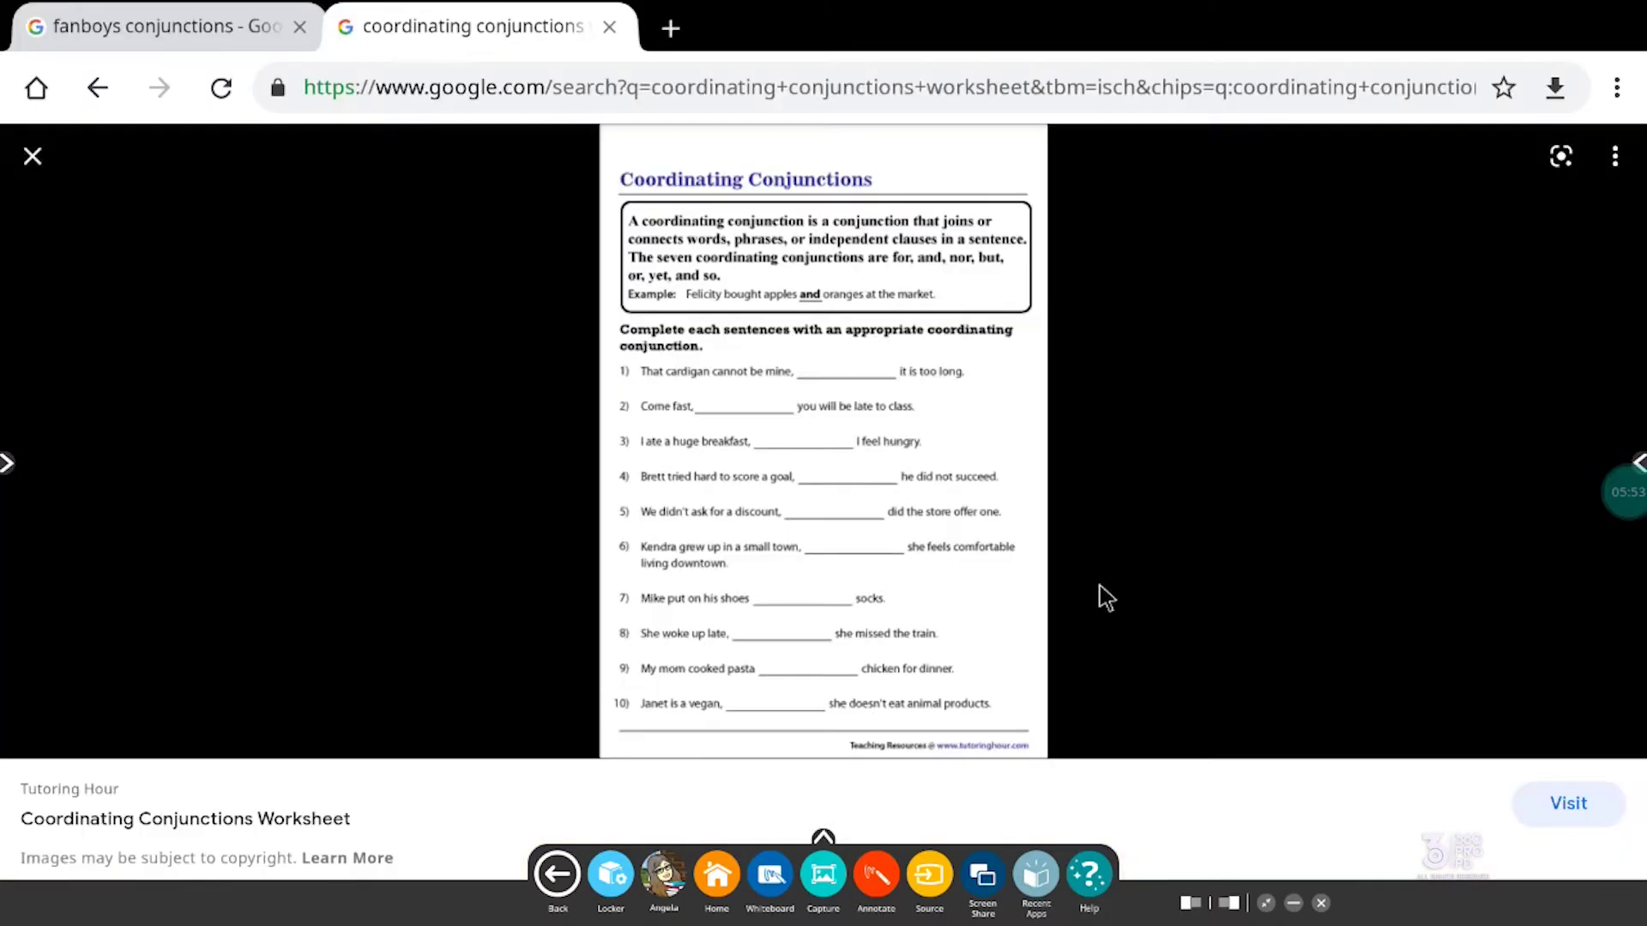
Open the Twinkl FANBOYS banner from the fanboys conjunctions image results and capture the screen cropped to its upper, intact strip
click(121, 34)
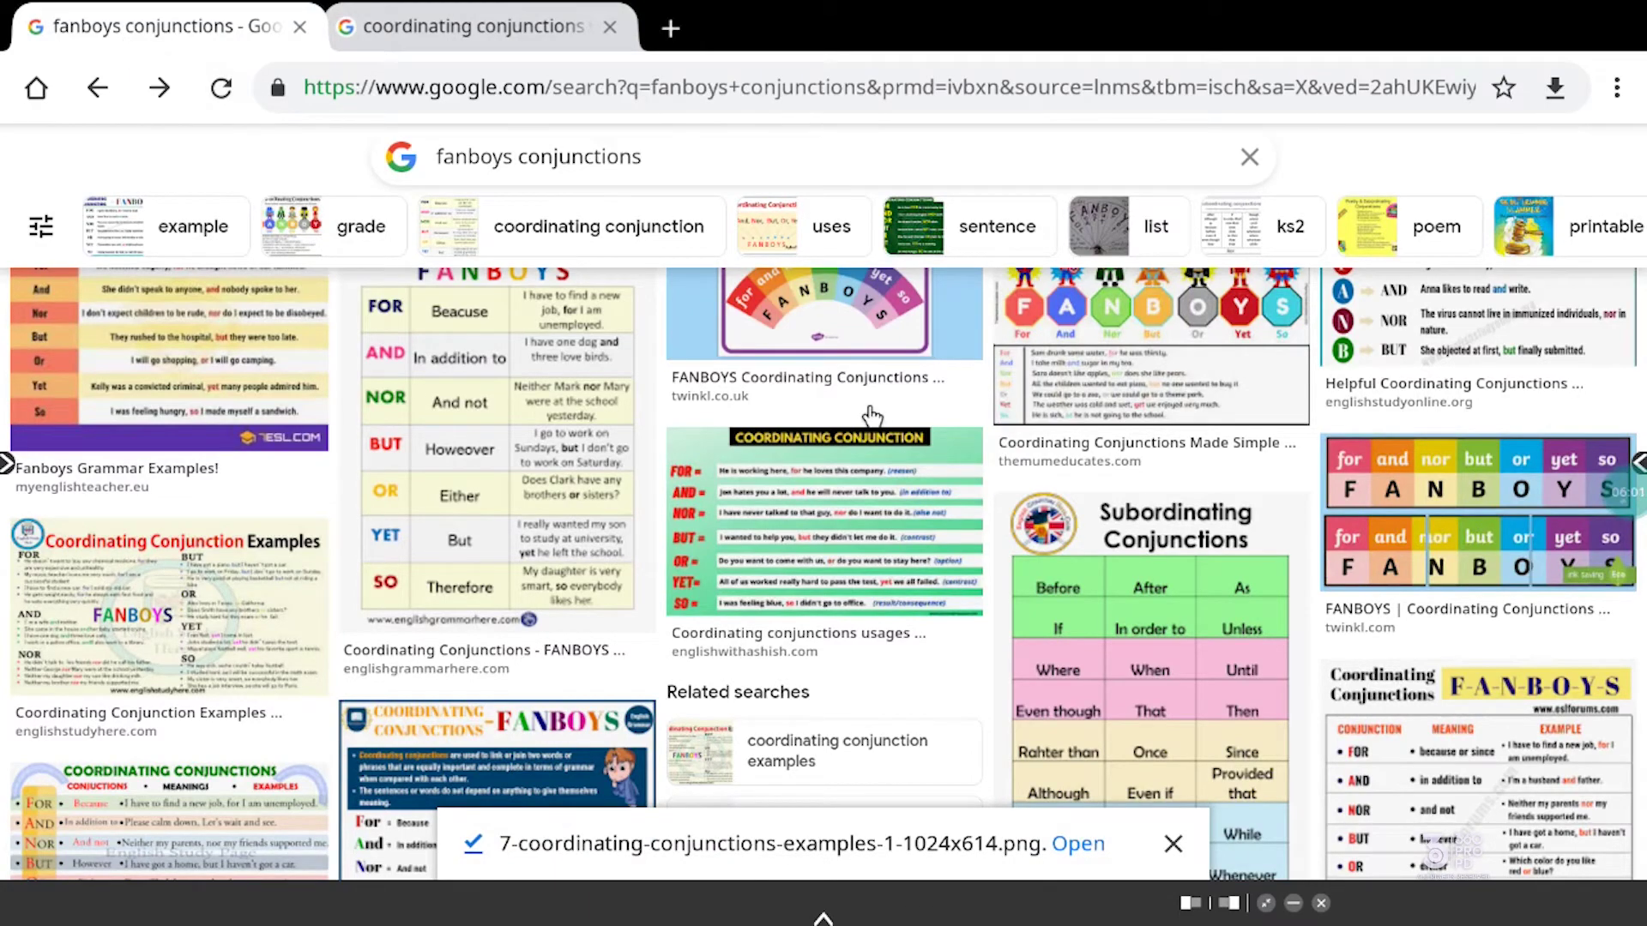
click(1467, 549)
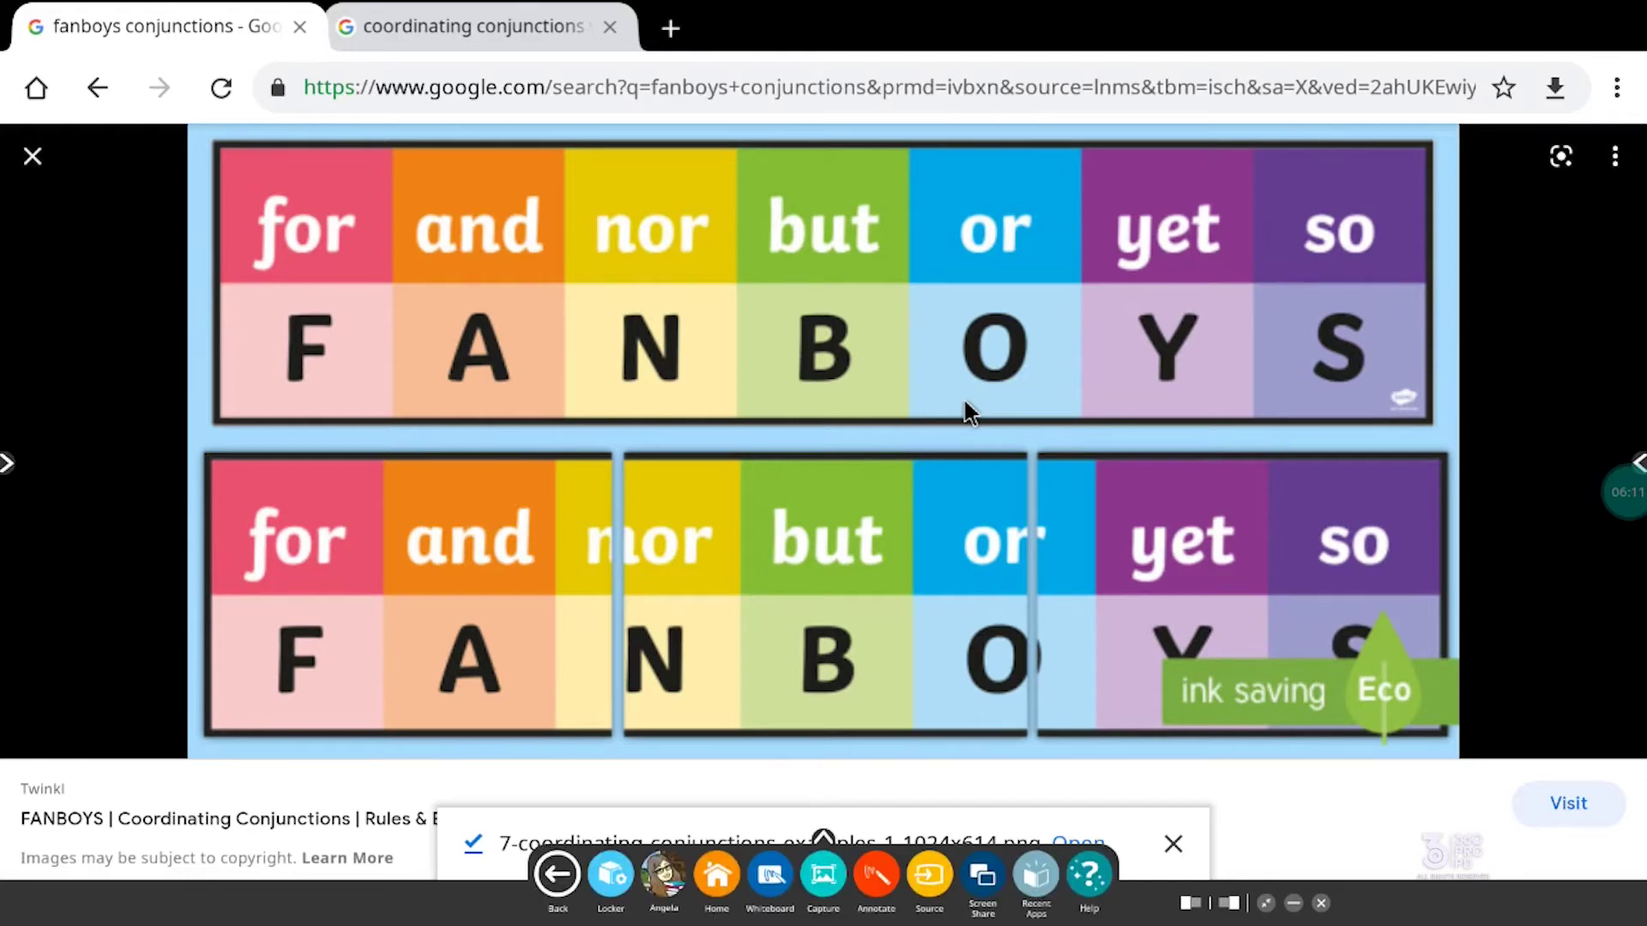
click(823, 875)
drag(480, 743, 558, 543)
drag(558, 355, 557, 409)
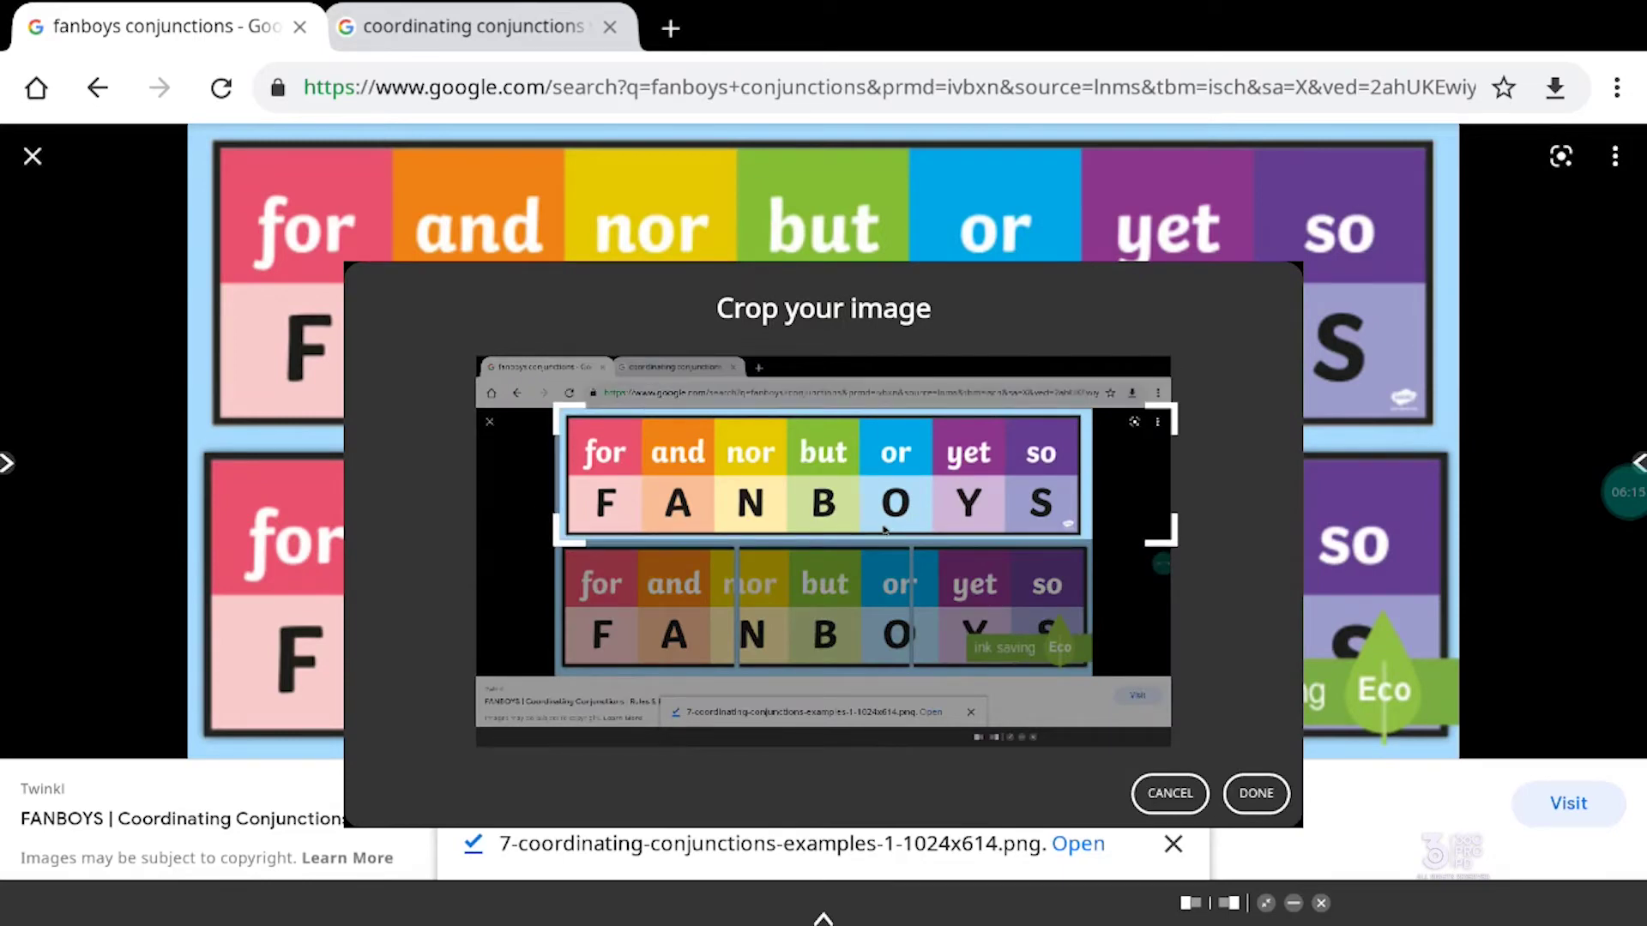
drag(1166, 539, 1079, 541)
drag(1082, 418, 1084, 412)
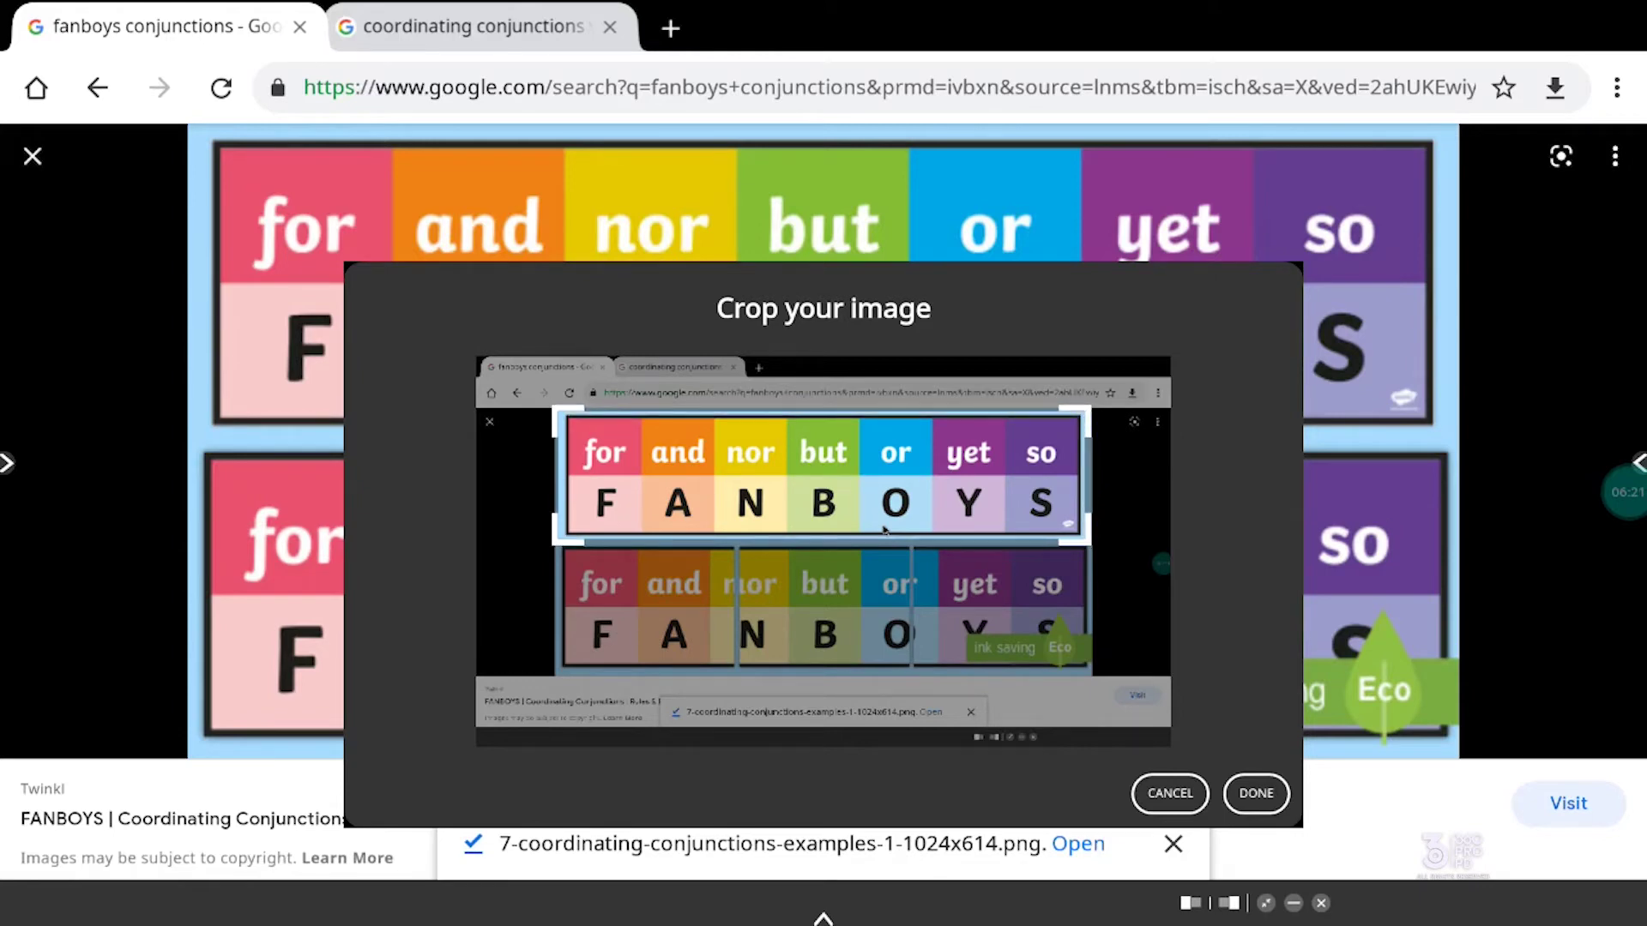
drag(555, 543, 557, 539)
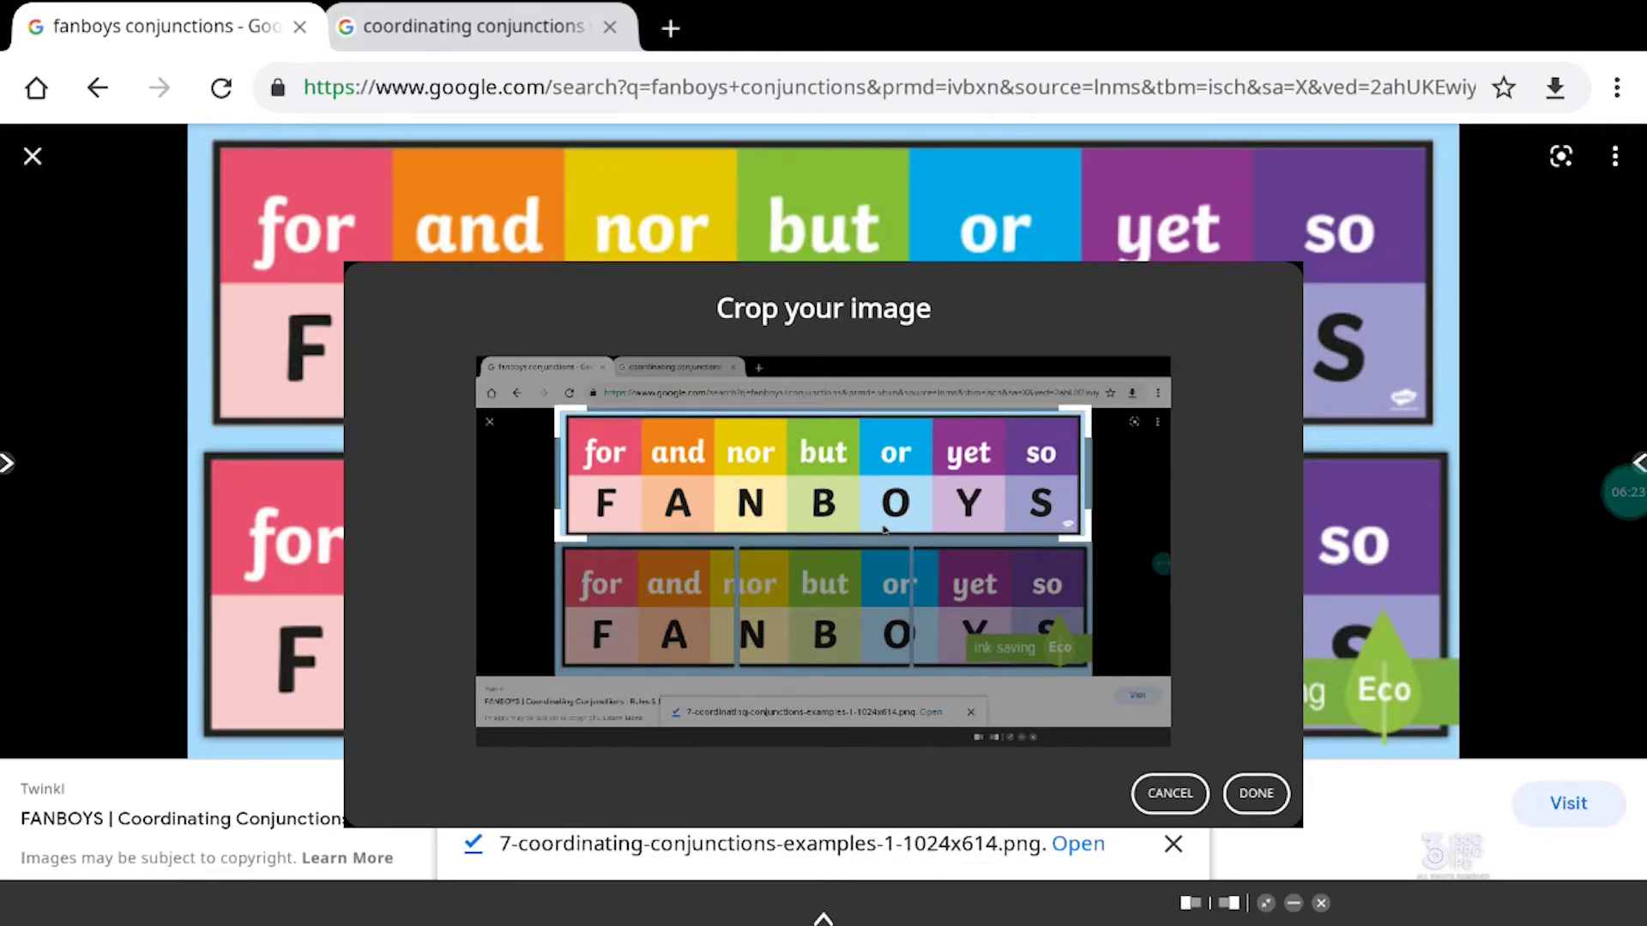
key(Return)
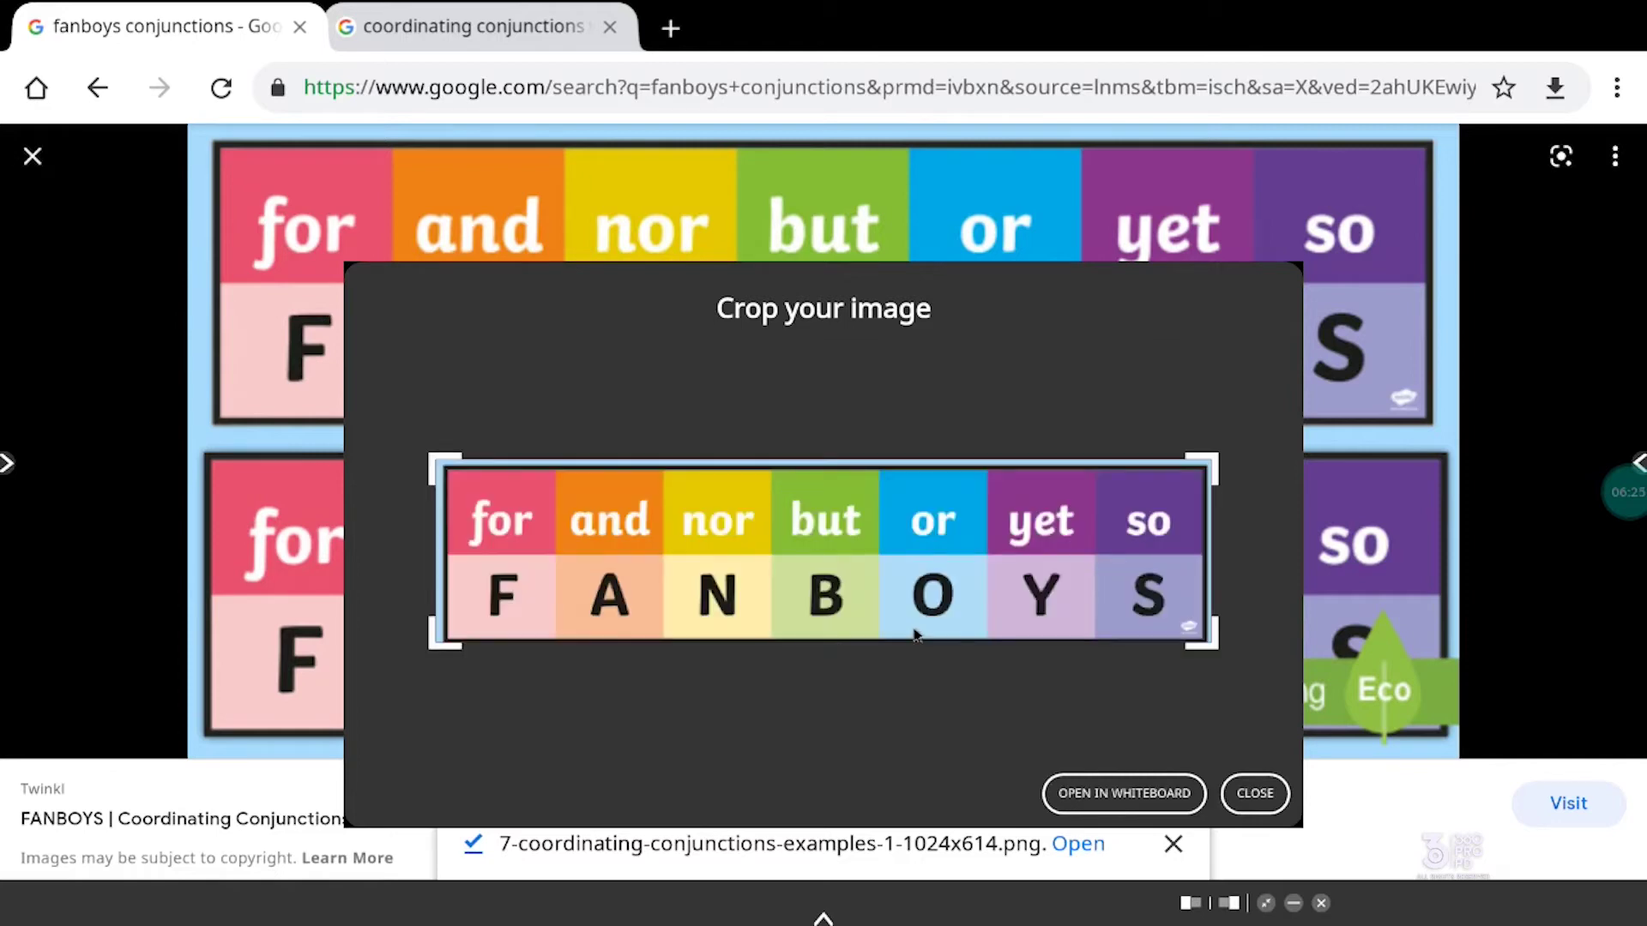
Trim the captured FANBOYS strip closer to its black border and open it in the whiteboard
drag(1213, 458, 1208, 464)
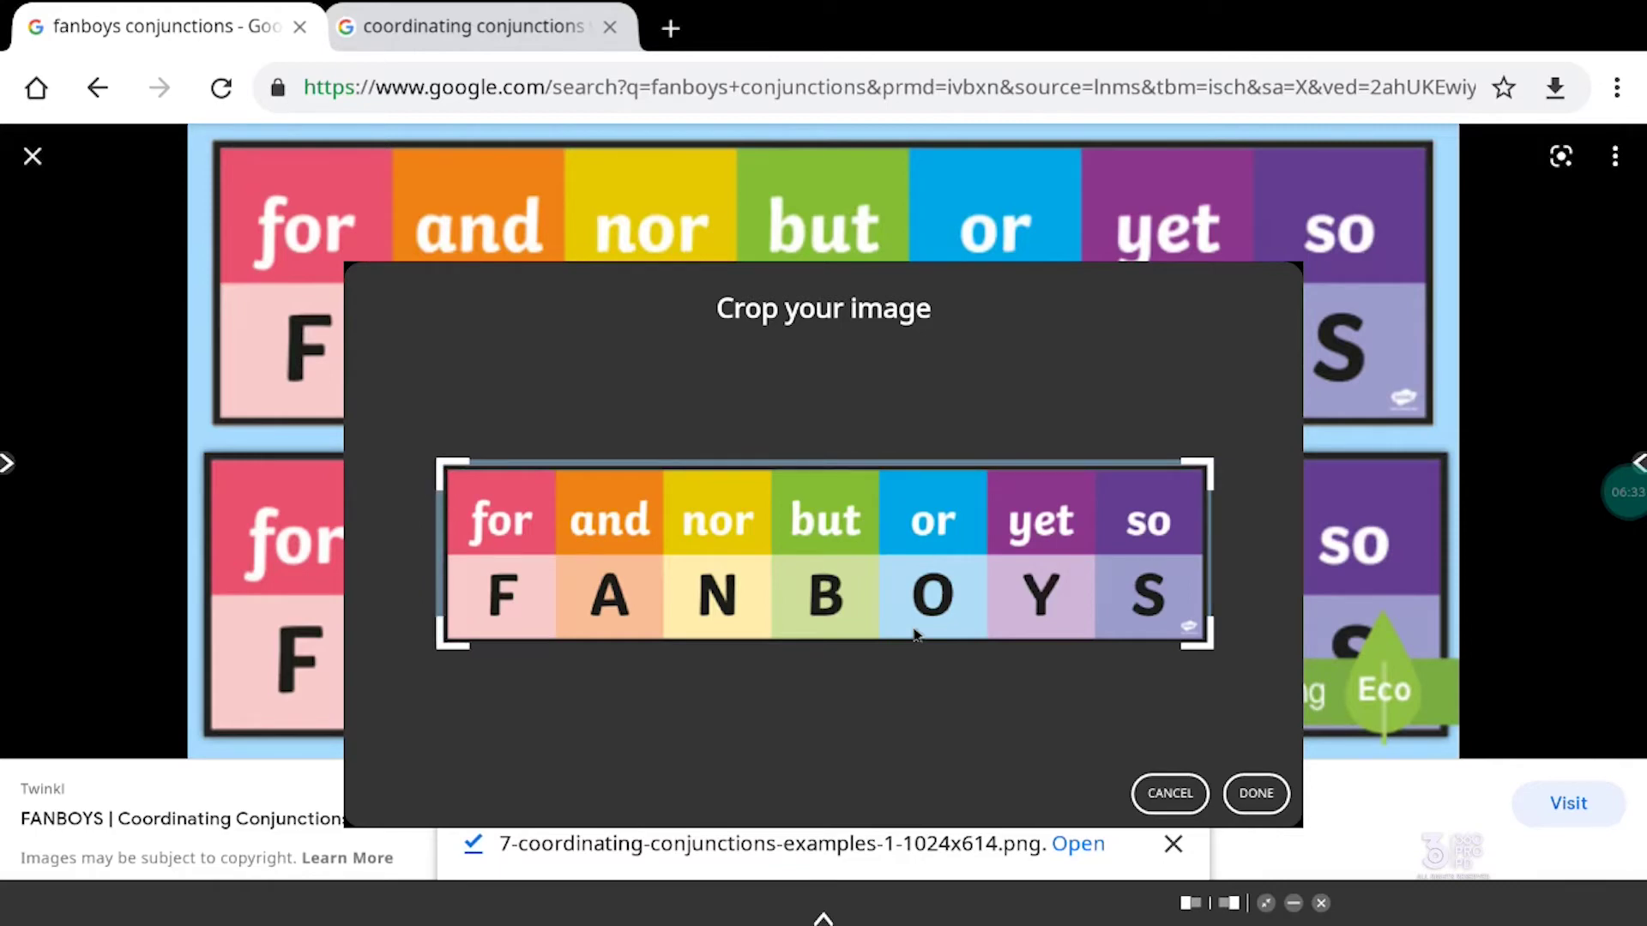
key(Return)
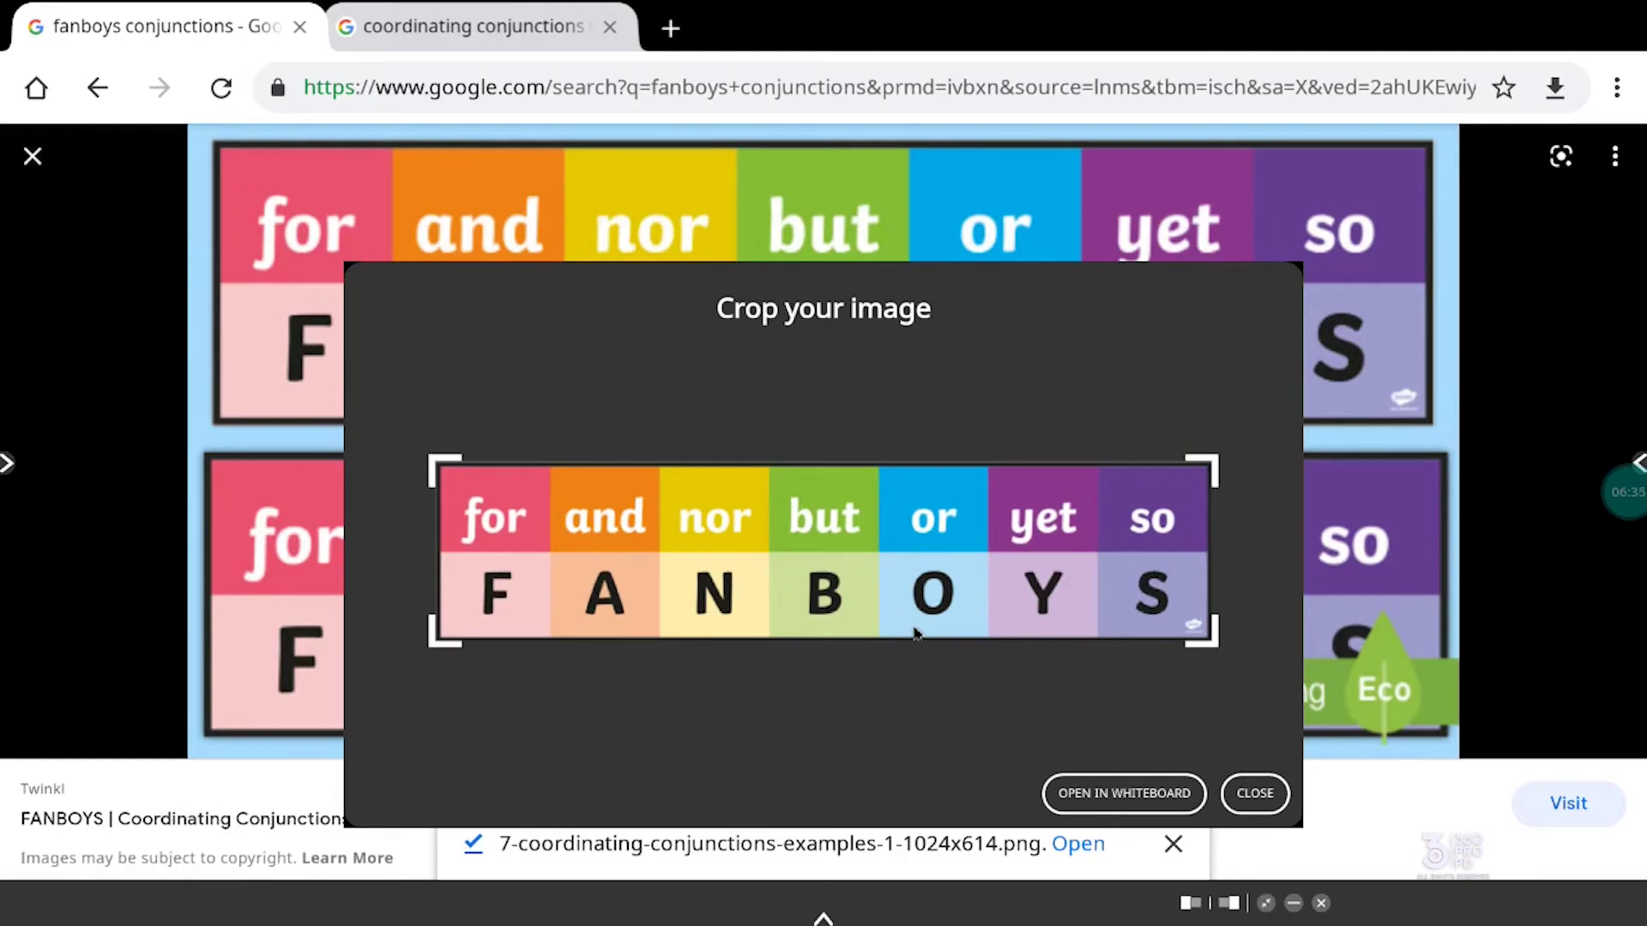
key(Return)
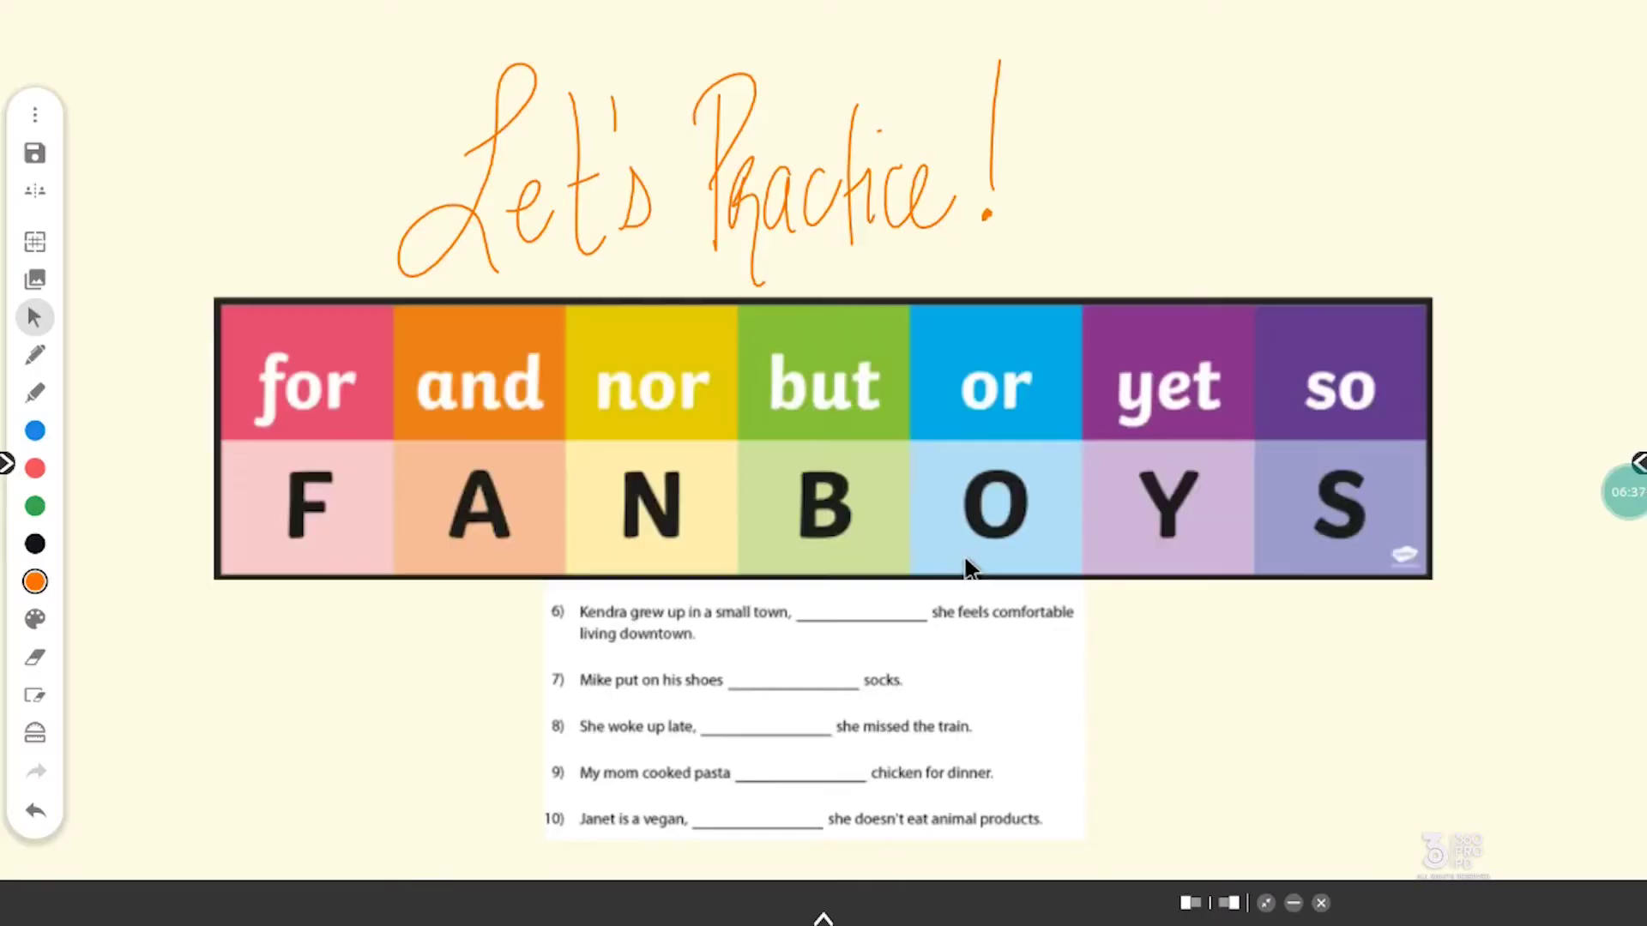
Shrink the FANBOYS strip, tilt it upward to the right, and place it beside the worksheet's left edge
drag(823, 438, 532, 578)
drag(629, 597, 356, 449)
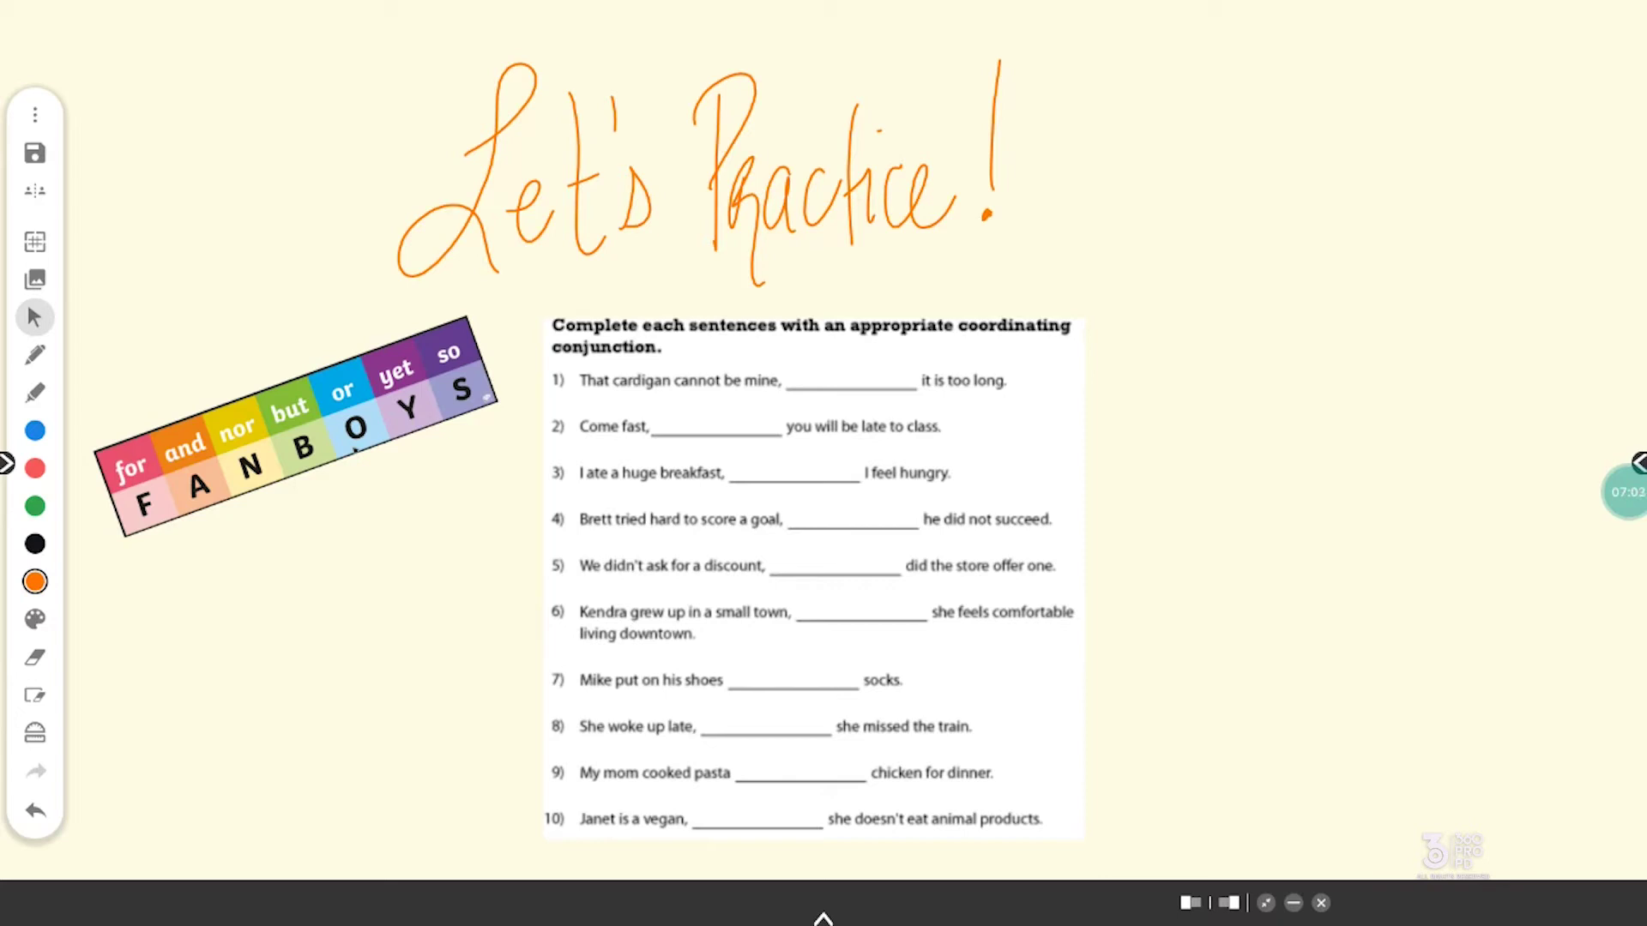
click(36, 282)
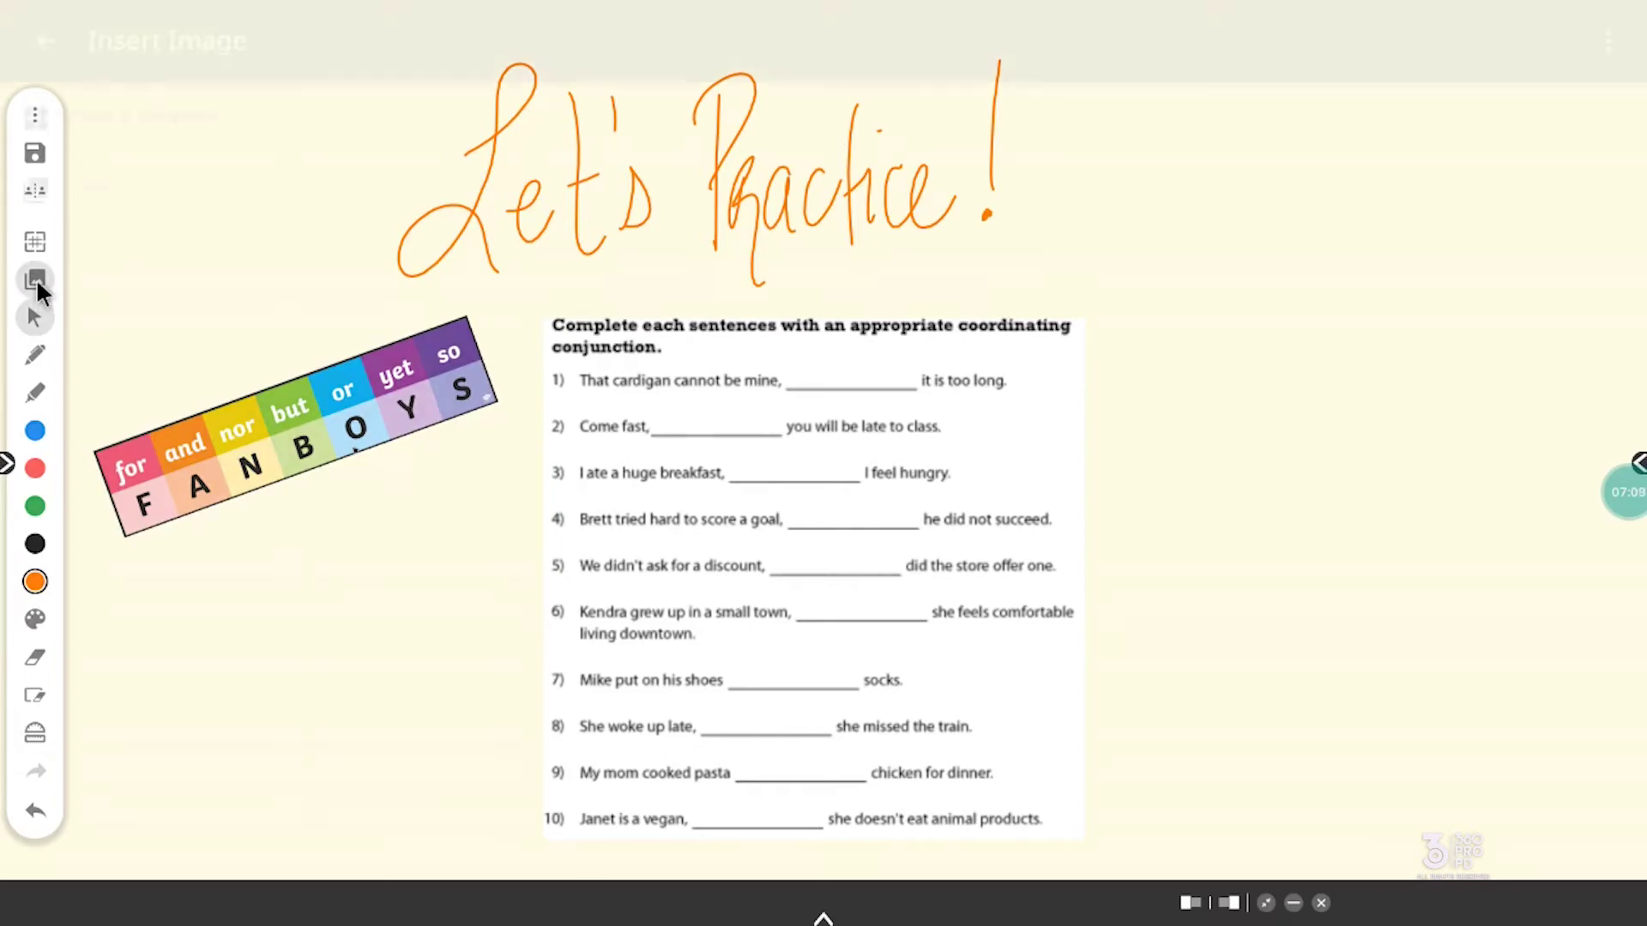
click(96, 191)
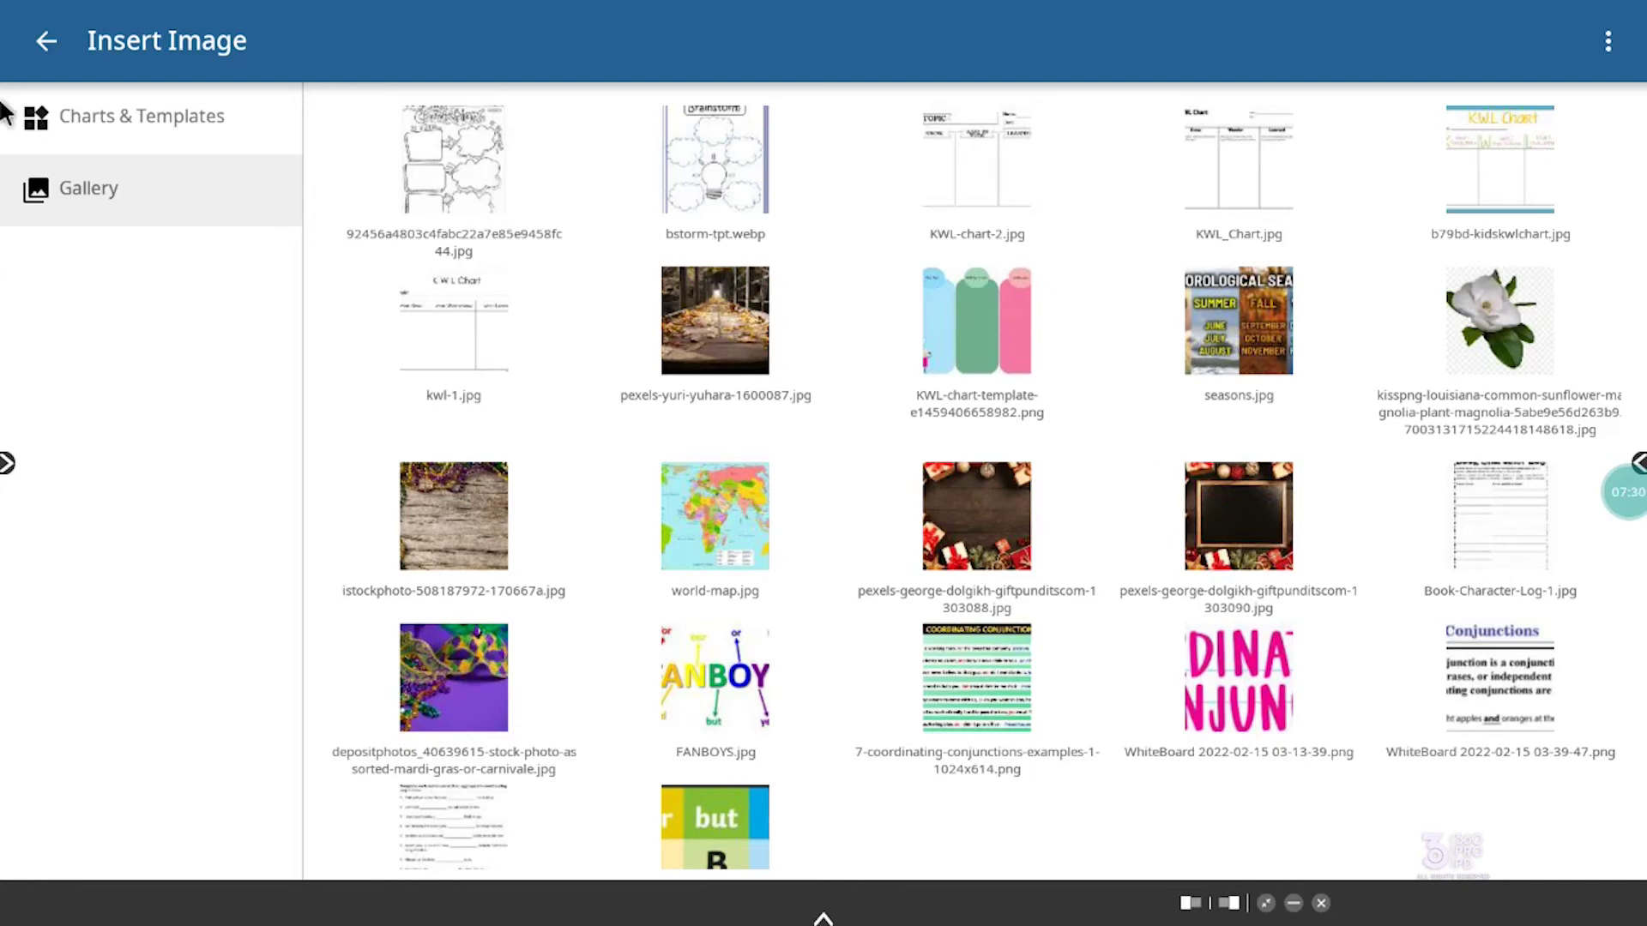
click(46, 42)
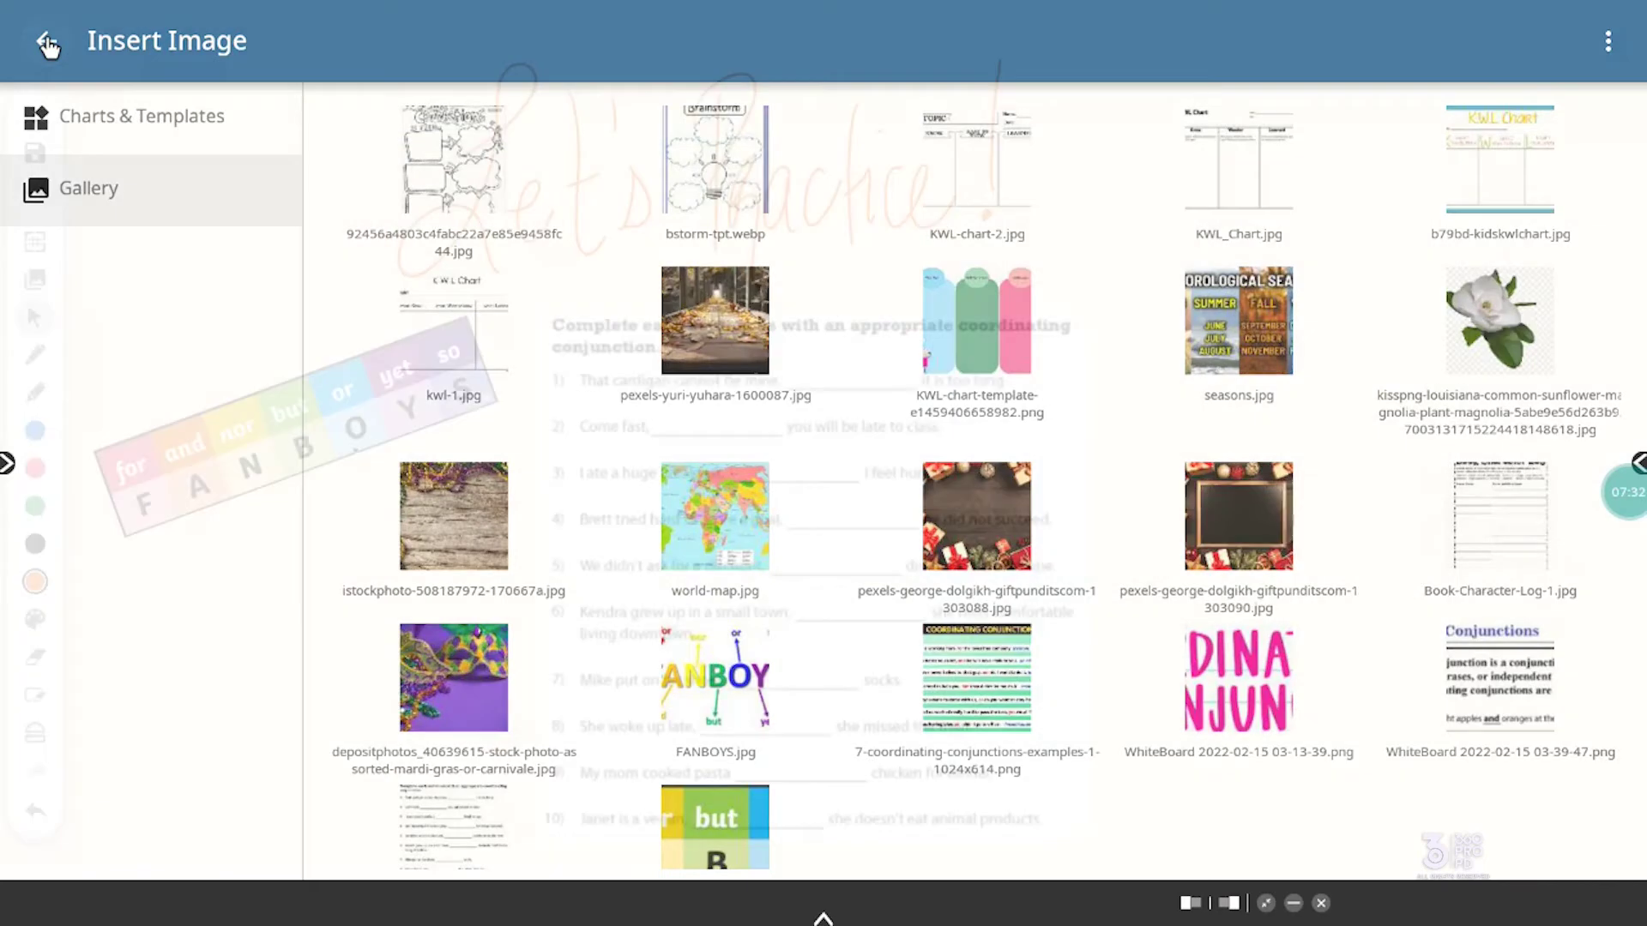
Insert the Speech Bubble template and place it in the empty area to the right of the "Let's Practice!" heading
click(34, 279)
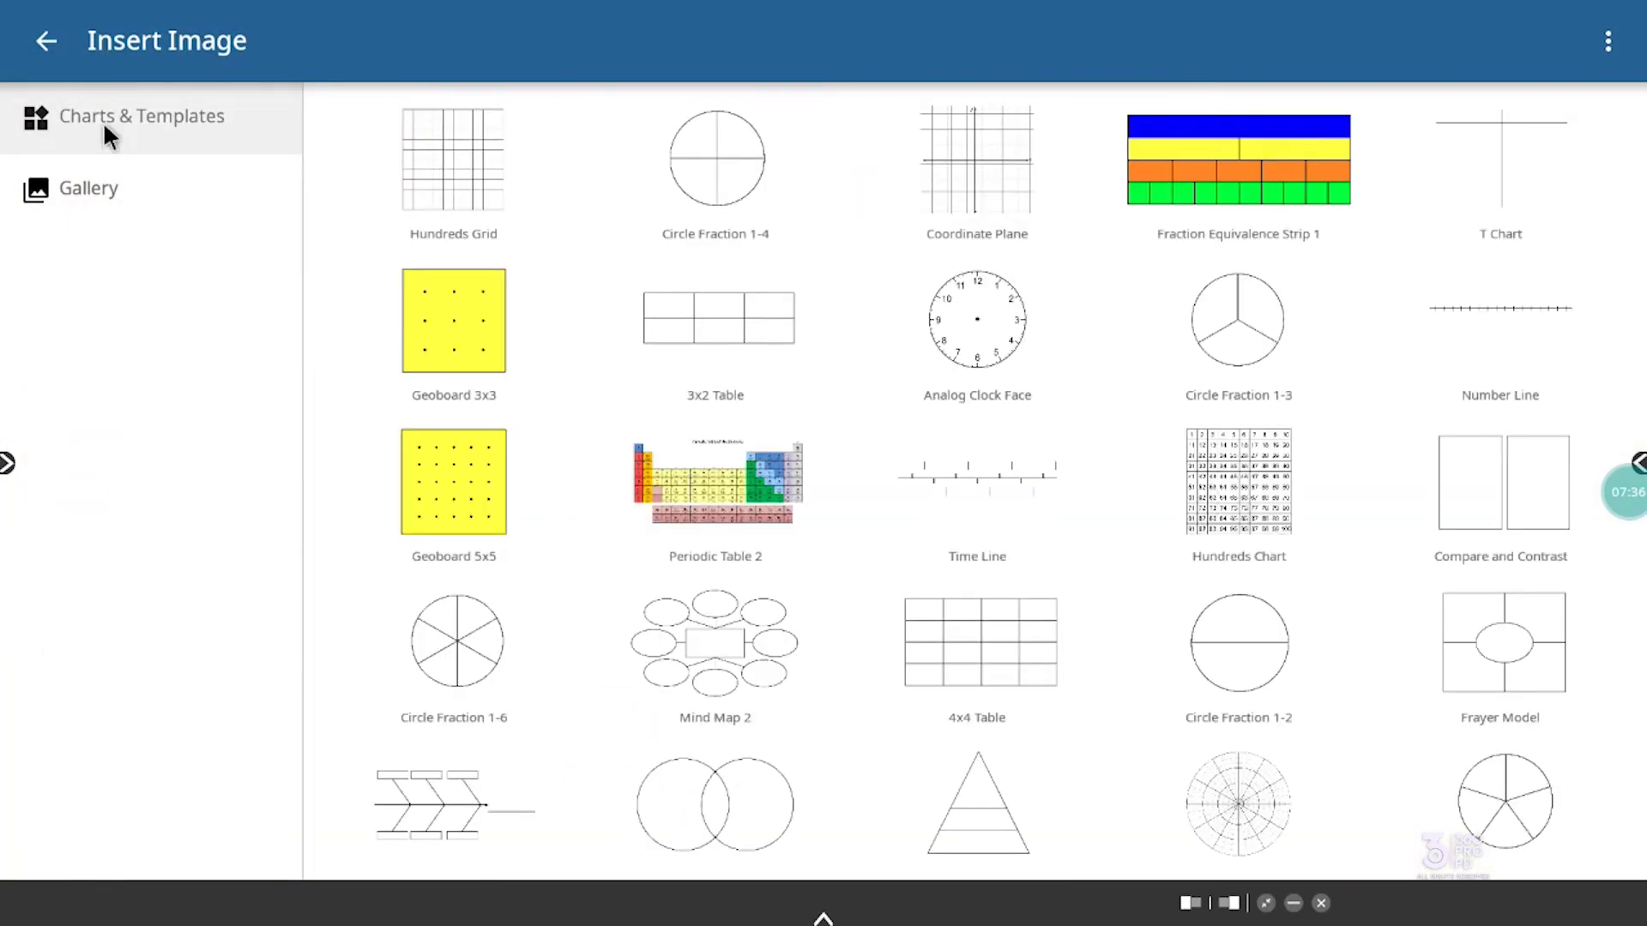
scroll(103, 121, down, 3)
scroll(103, 121, down, 2)
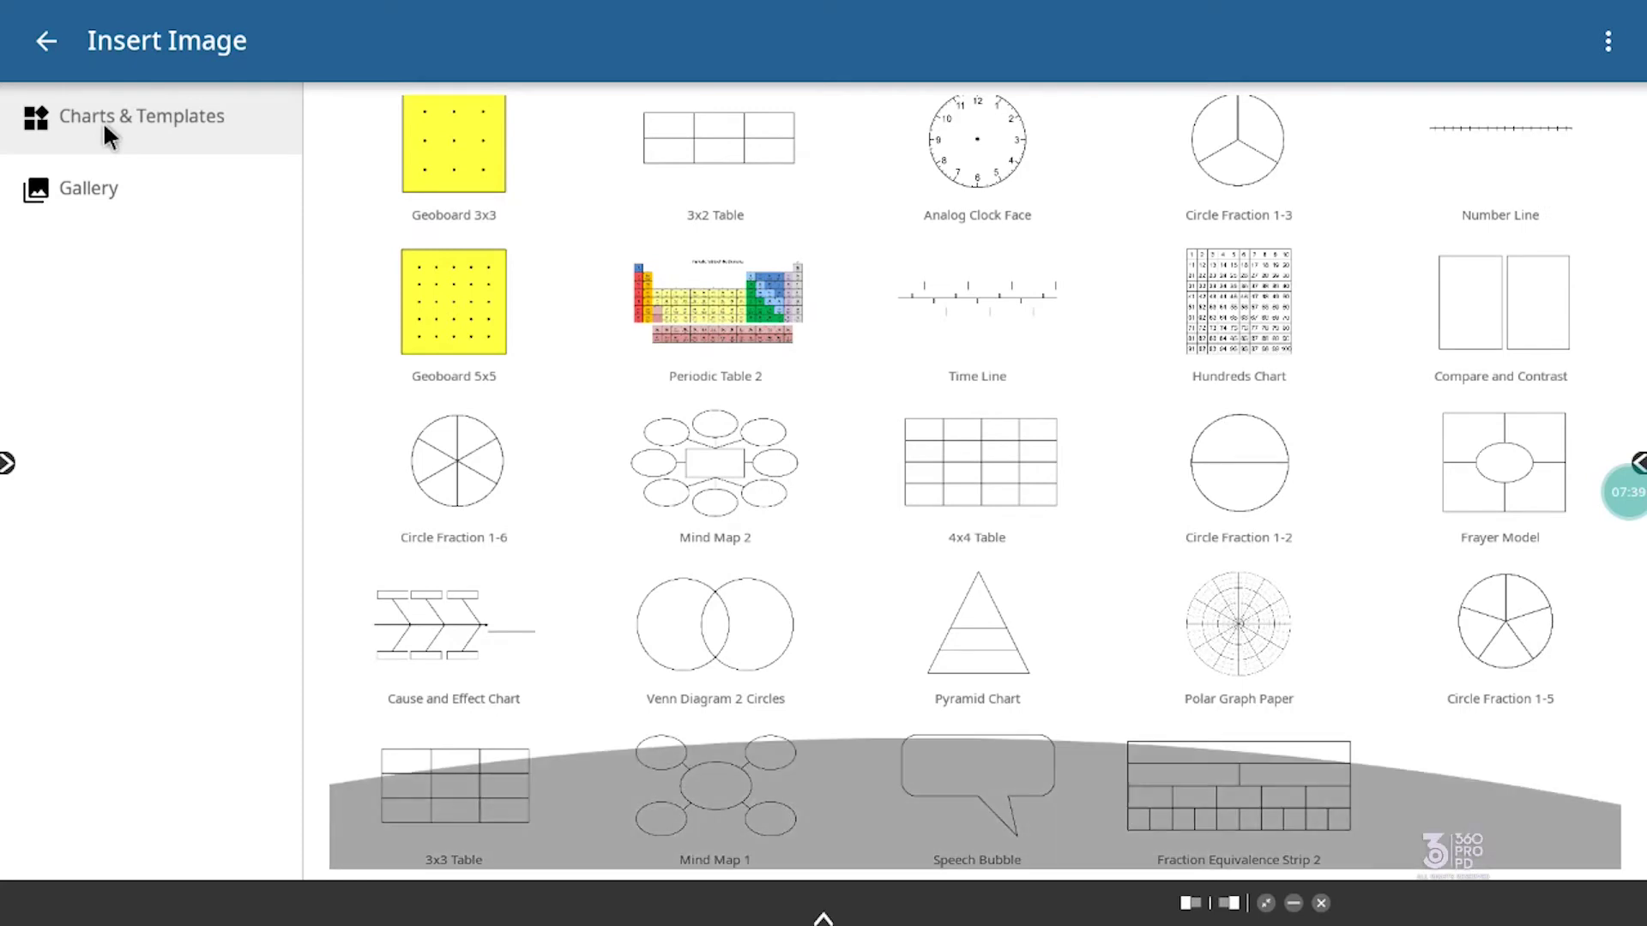
key(Escape)
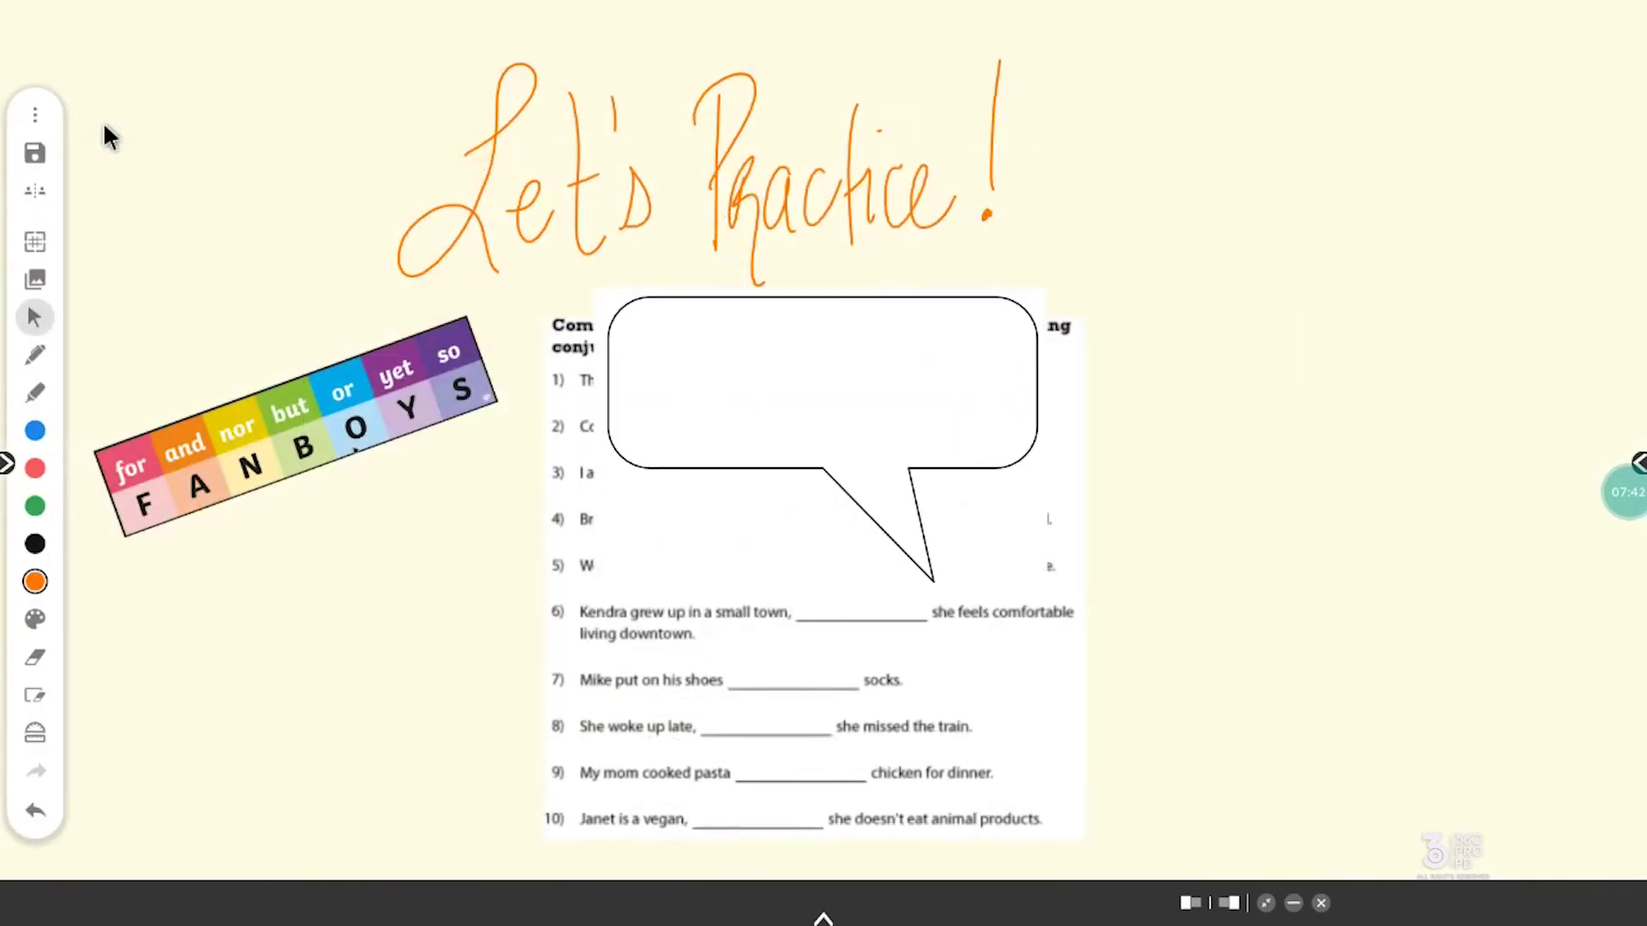
drag(820, 386, 1326, 148)
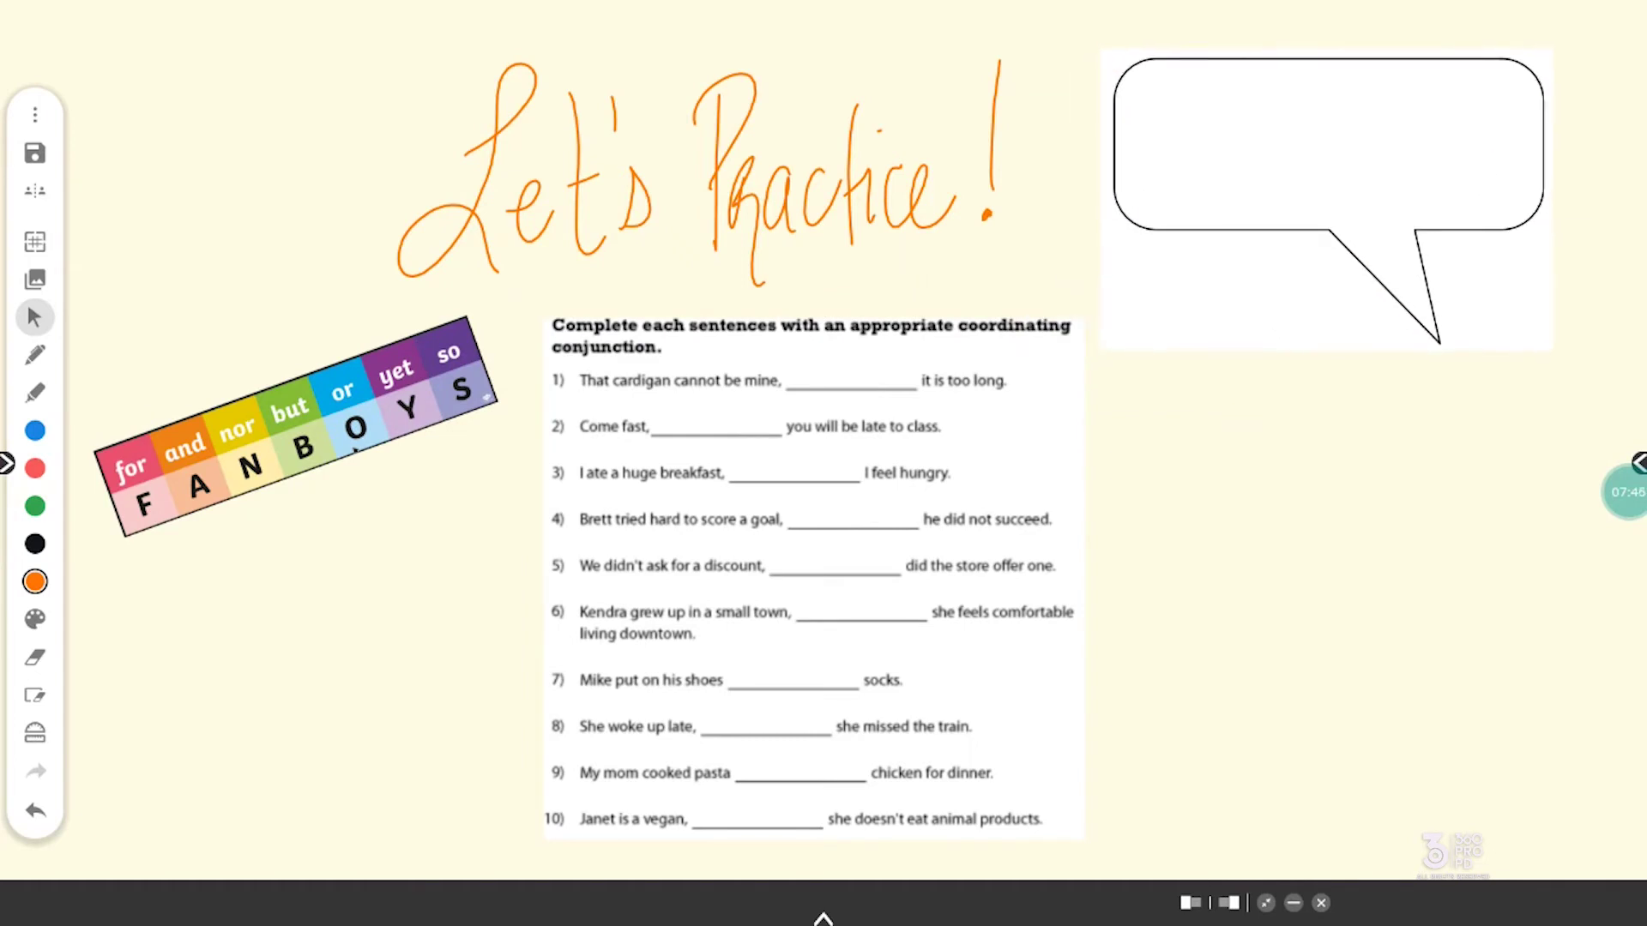
Draw an orange stick figure with a smiling face, arms and legs at the tip of the speech bubble
drag(1491, 292, 1477, 290)
drag(1439, 399, 1406, 515)
drag(1375, 408, 1408, 459)
drag(1417, 452, 1463, 424)
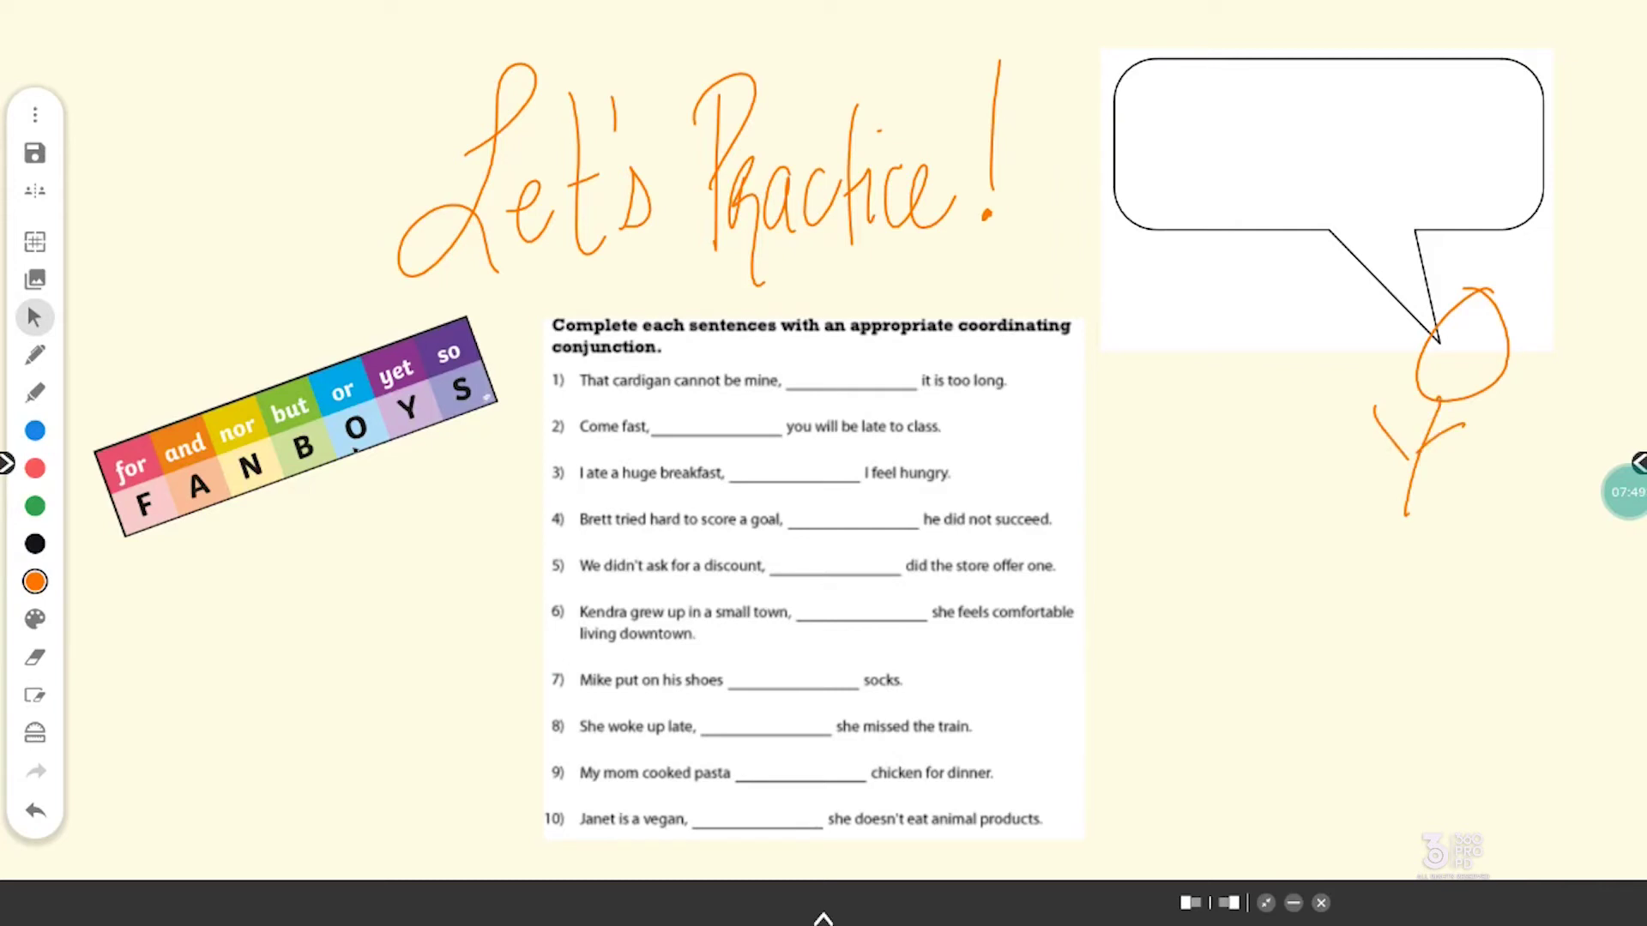
drag(1407, 508, 1433, 536)
click(1454, 326)
click(1469, 329)
drag(1430, 365, 1465, 359)
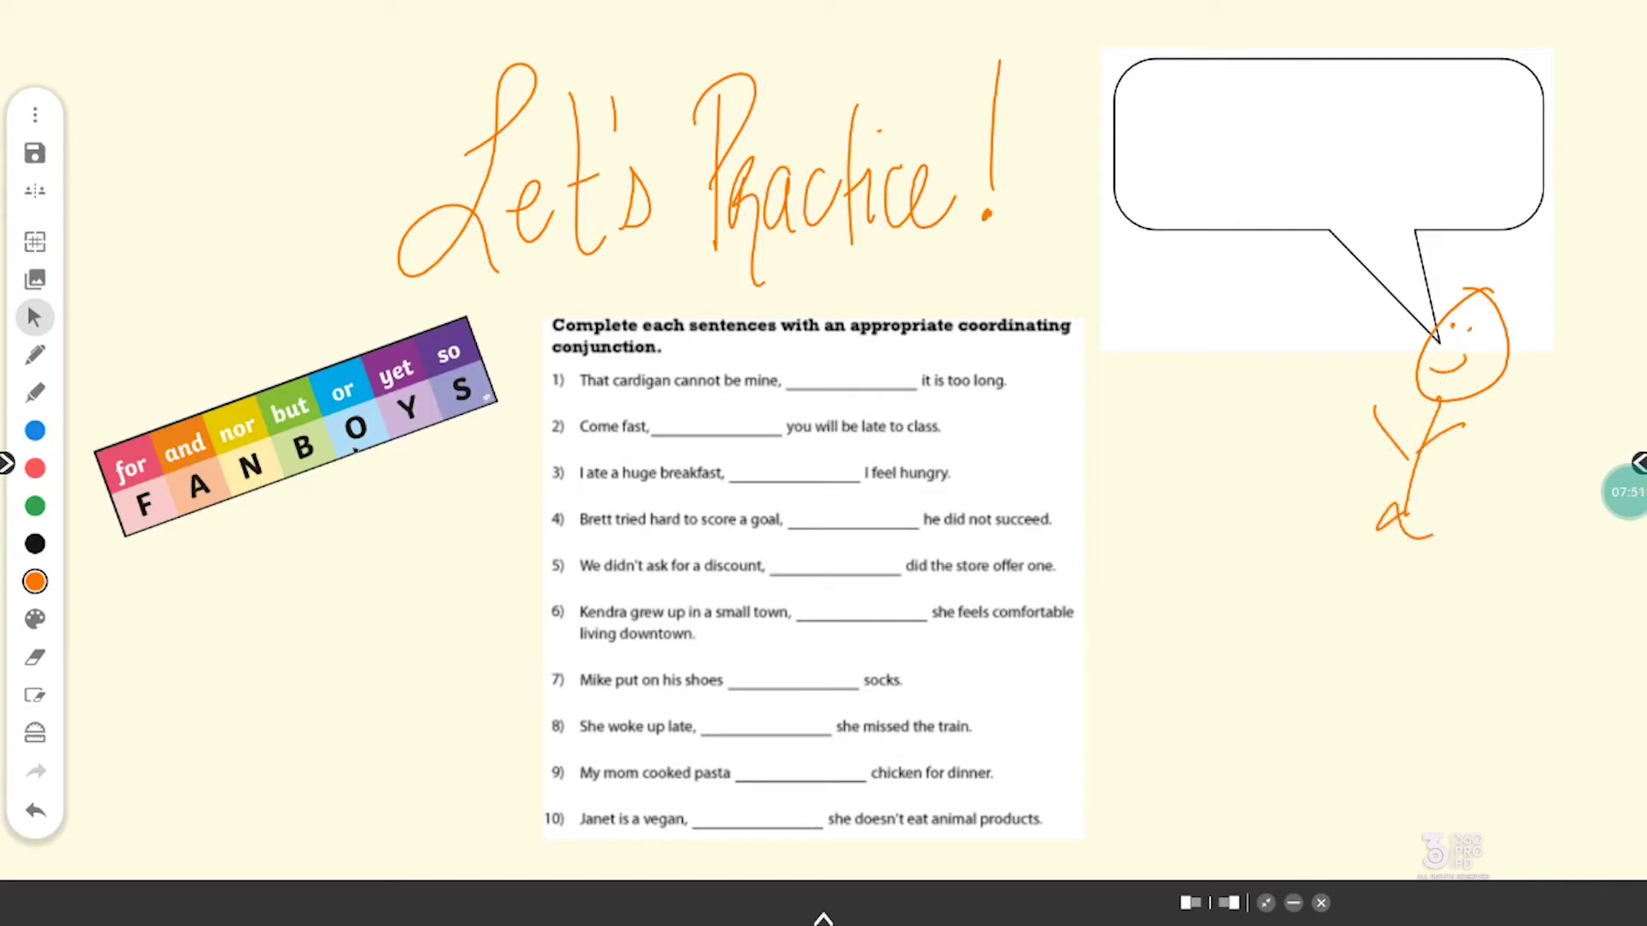